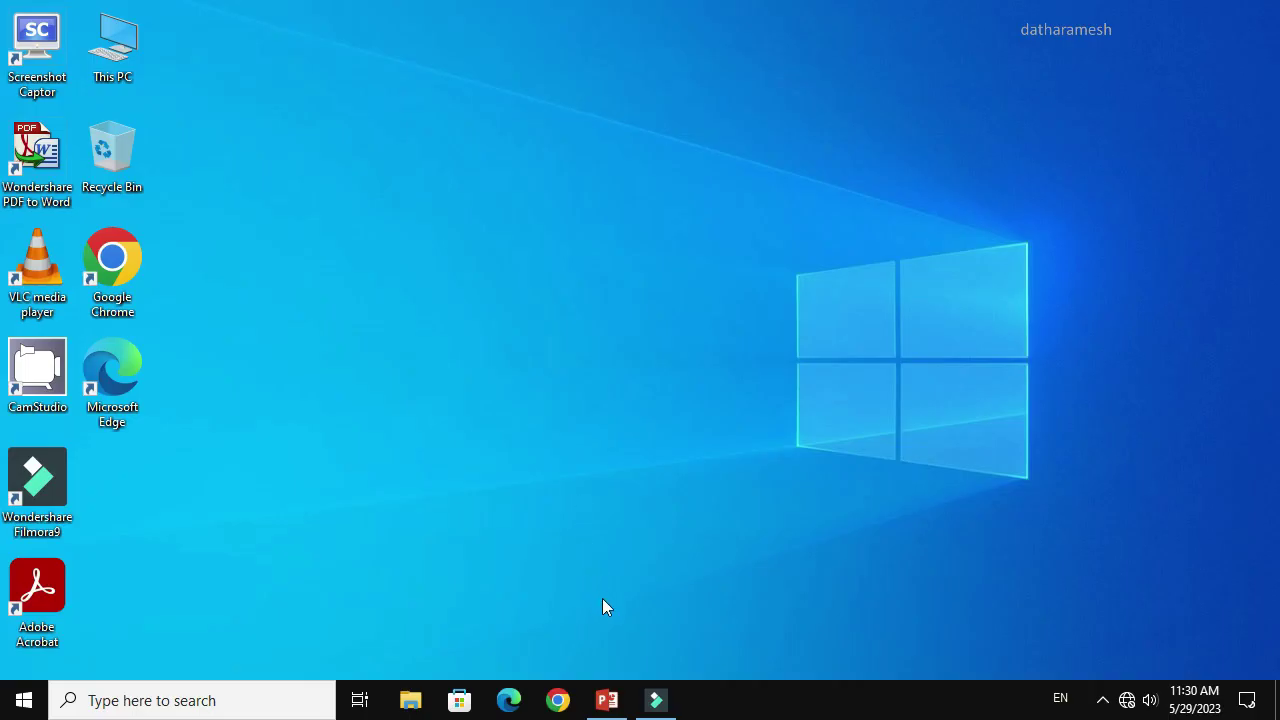
Step: Bring the blank Presentation1 PowerPoint window up from the taskbar
click(610, 690)
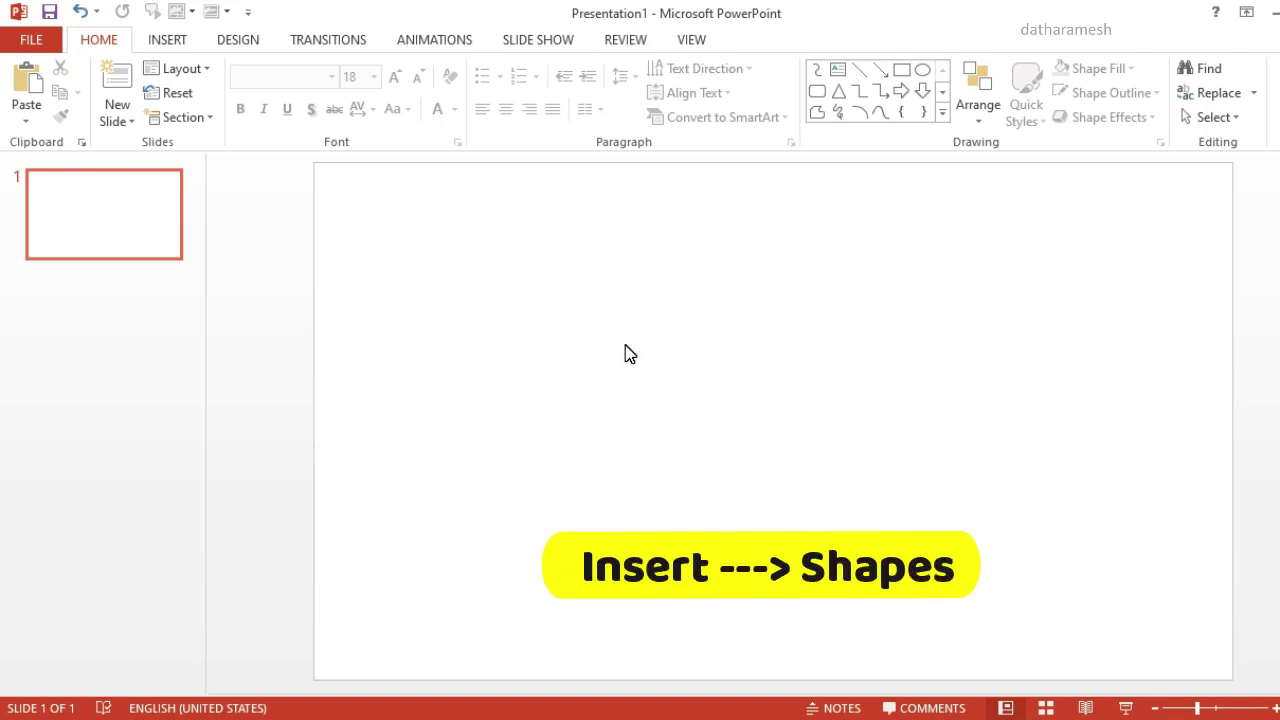
Step: Draw a long thin rectangle, about 0.45" by 3.19", on the slide
click(168, 40)
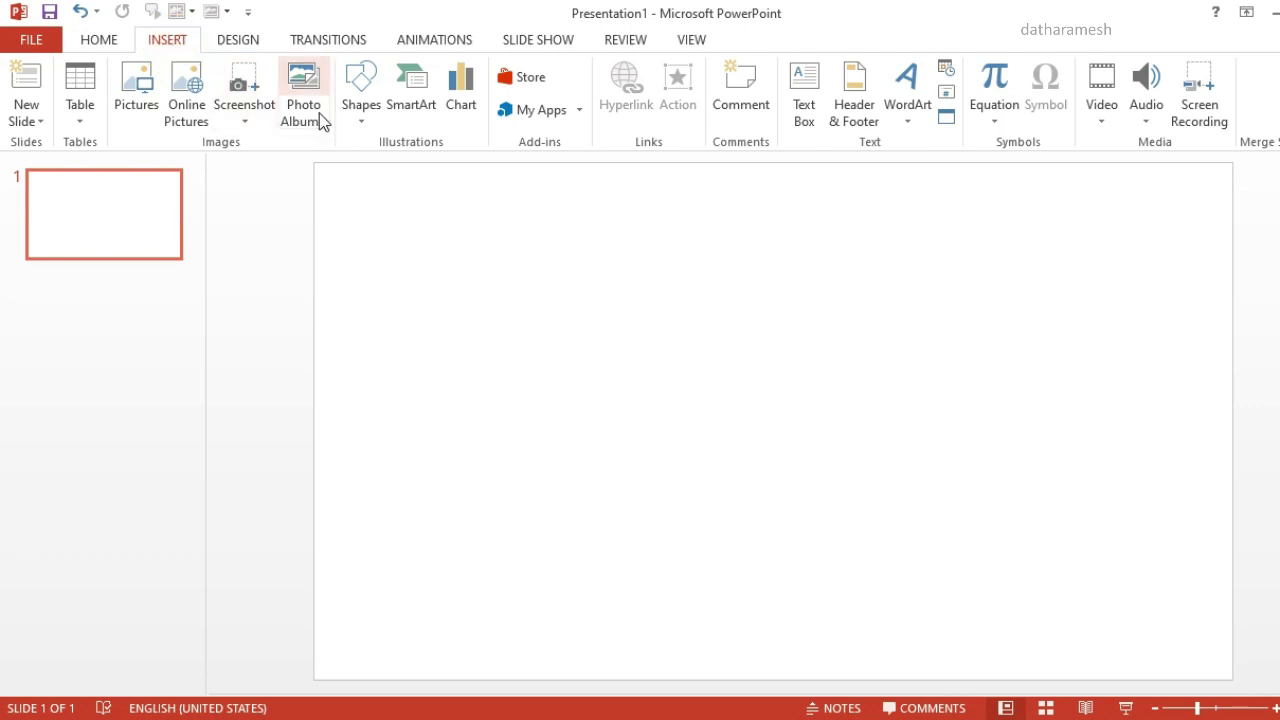
click(355, 128)
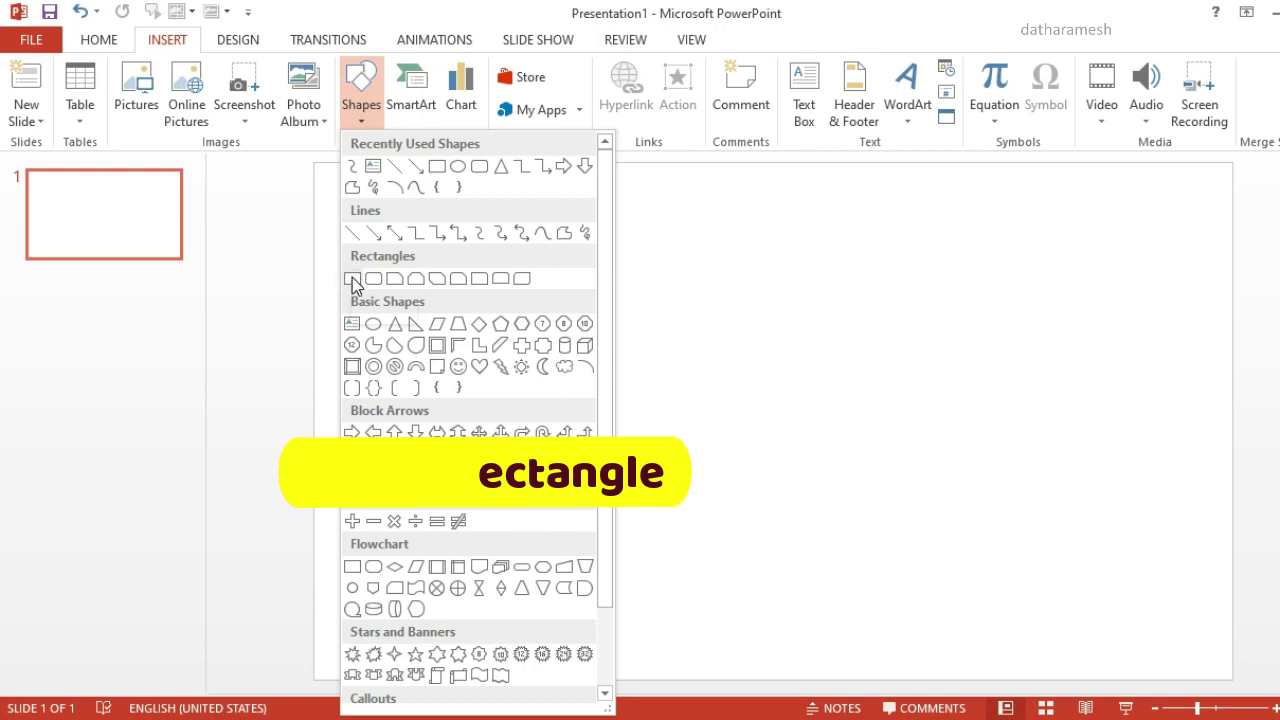
click(352, 280)
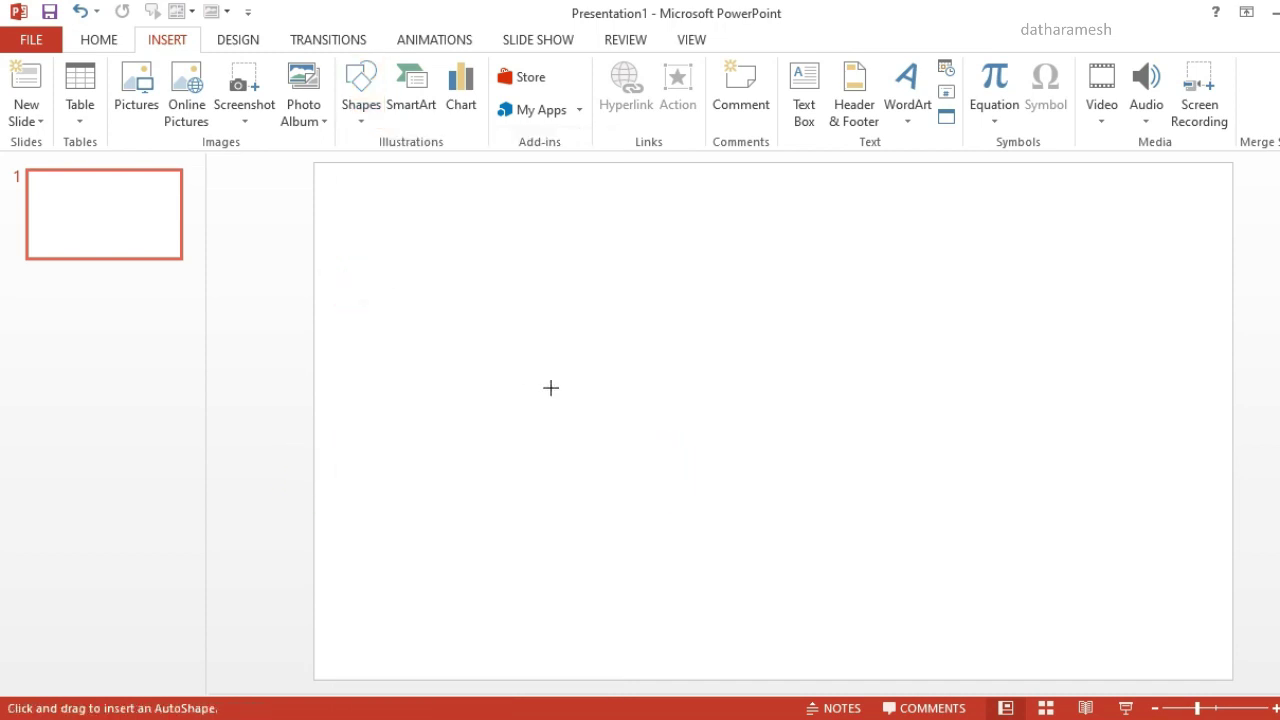
drag(528, 326, 745, 358)
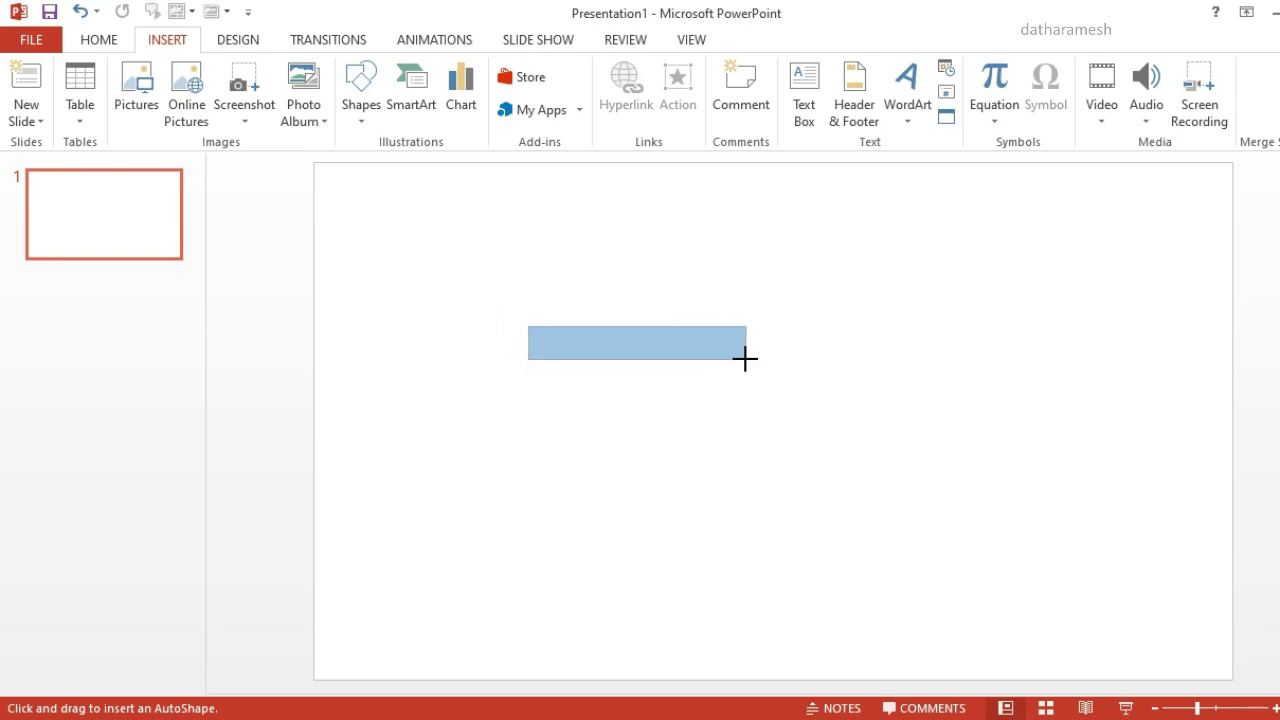
drag(745, 358, 747, 357)
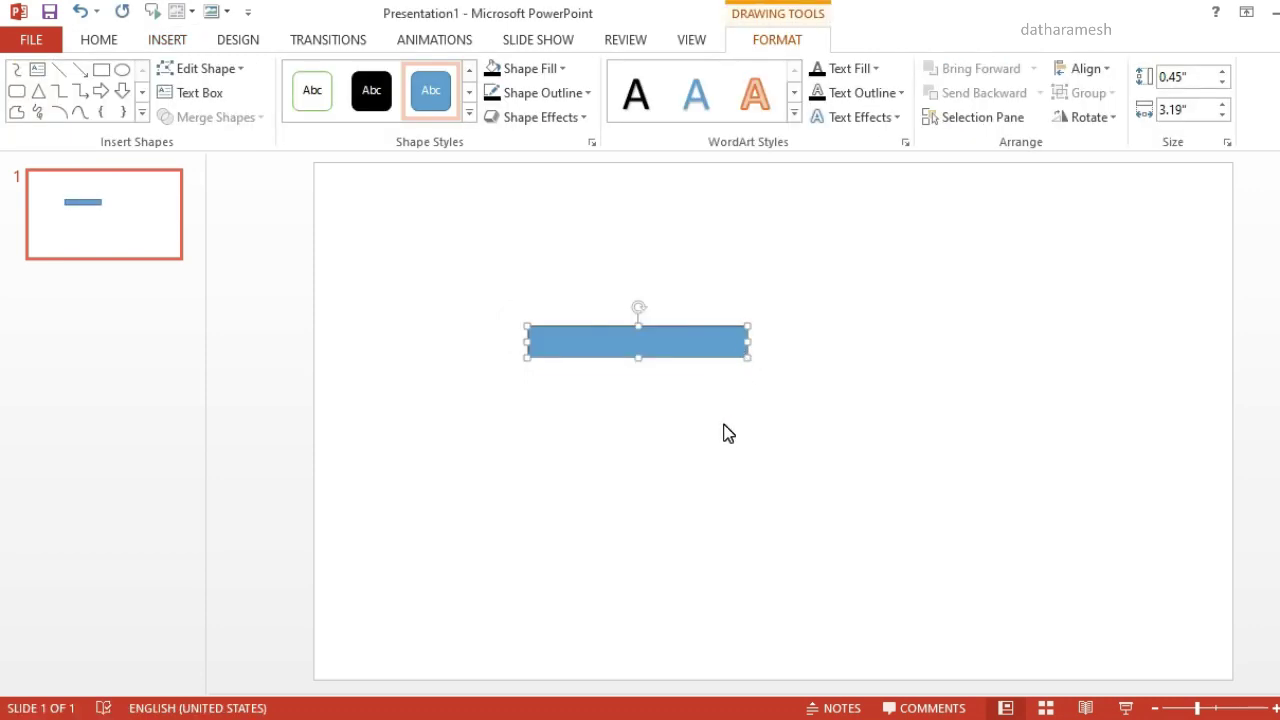
Step: Fill the bar solid black and remove its outline
click(773, 48)
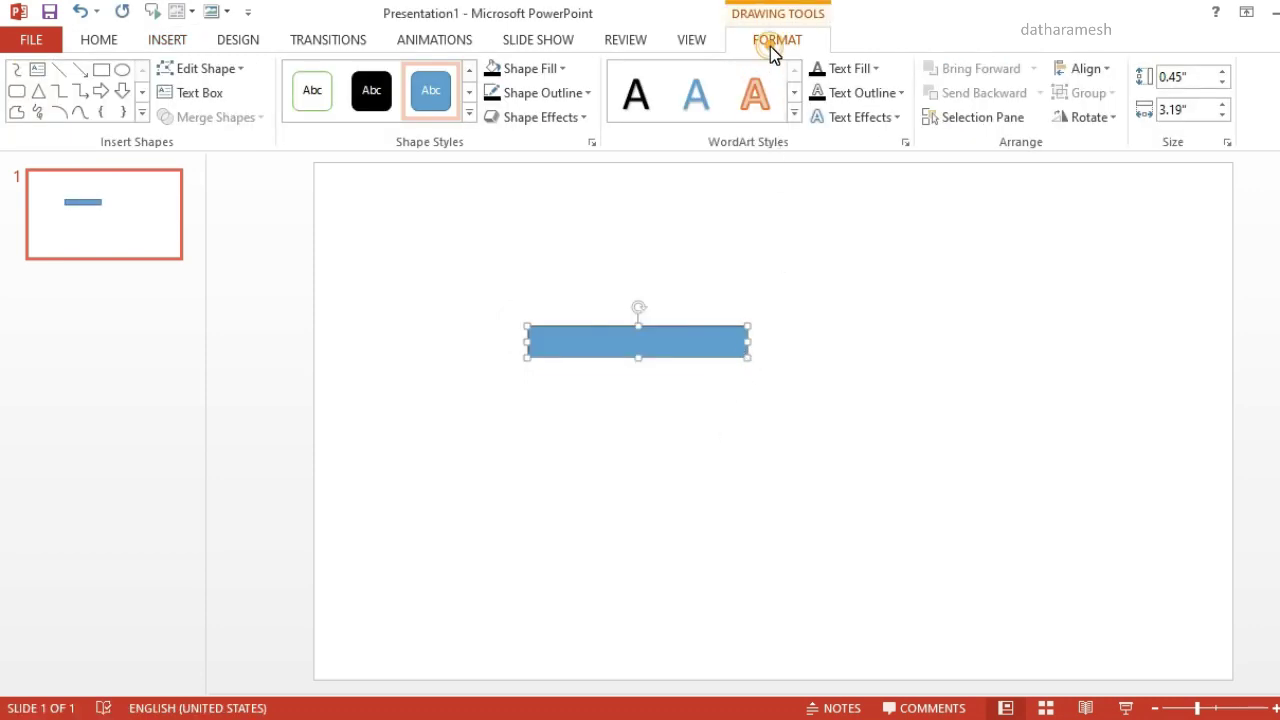
click(558, 68)
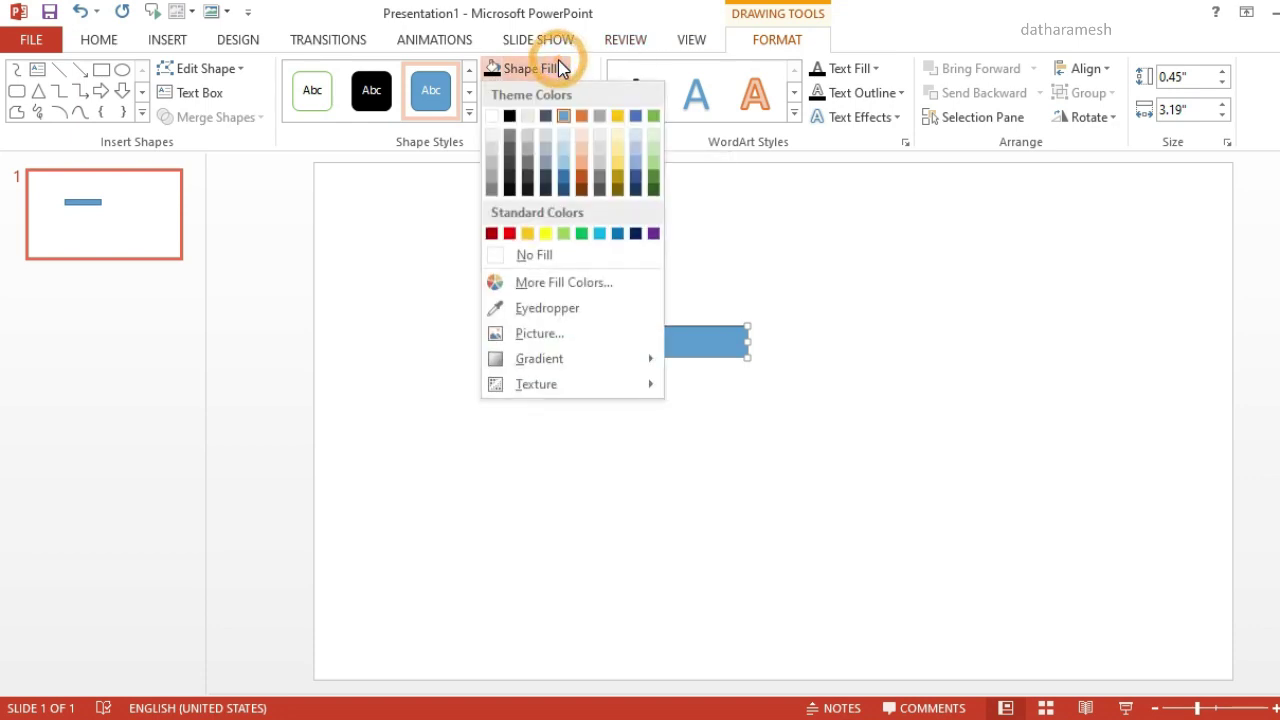
click(512, 118)
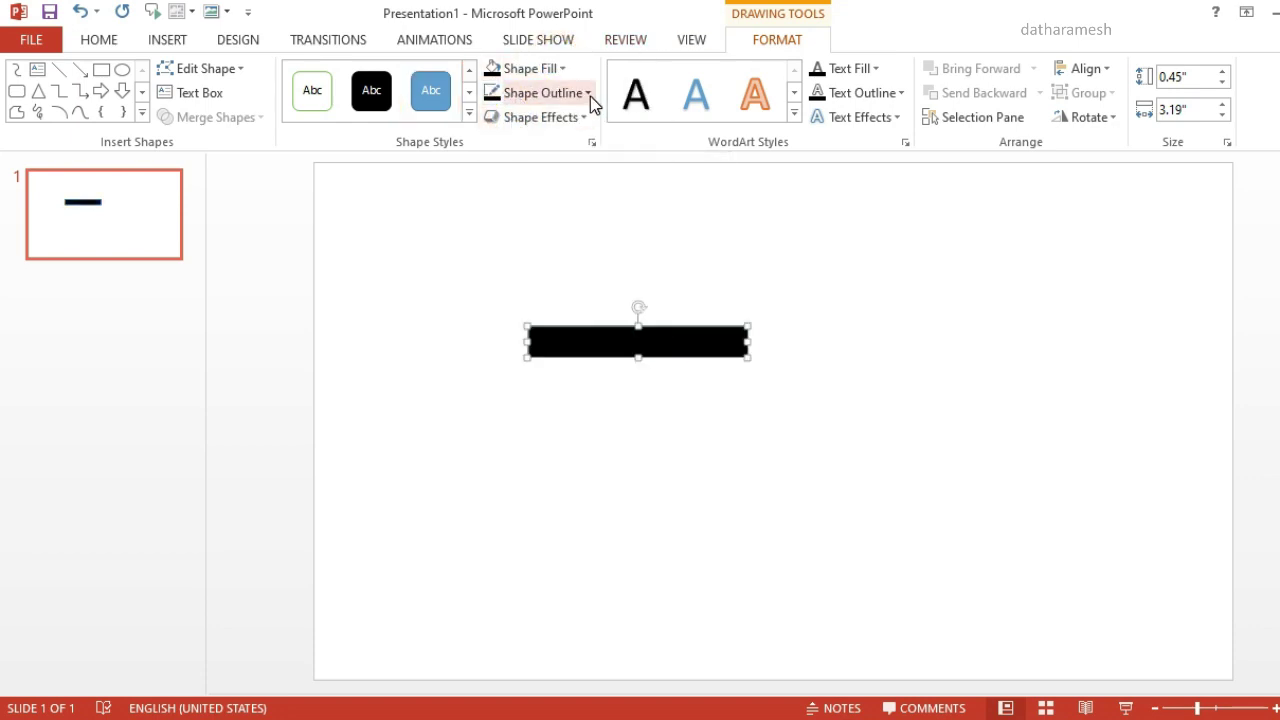
click(590, 96)
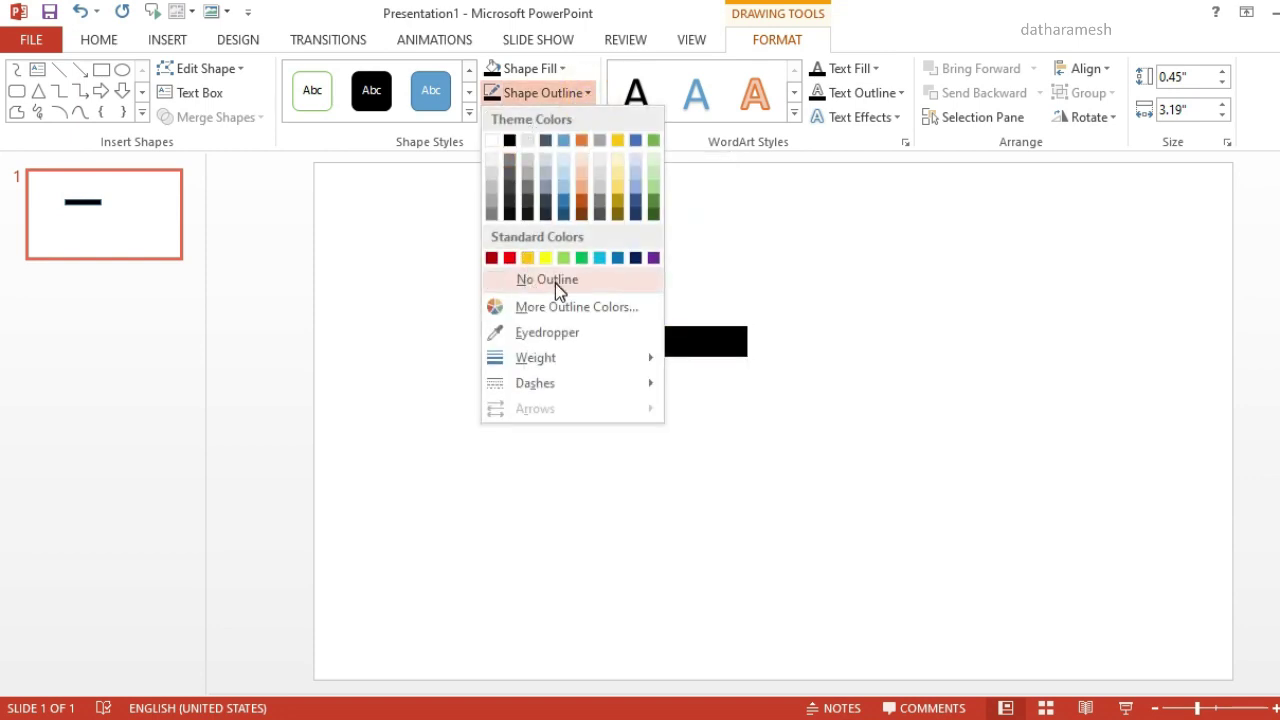
click(583, 288)
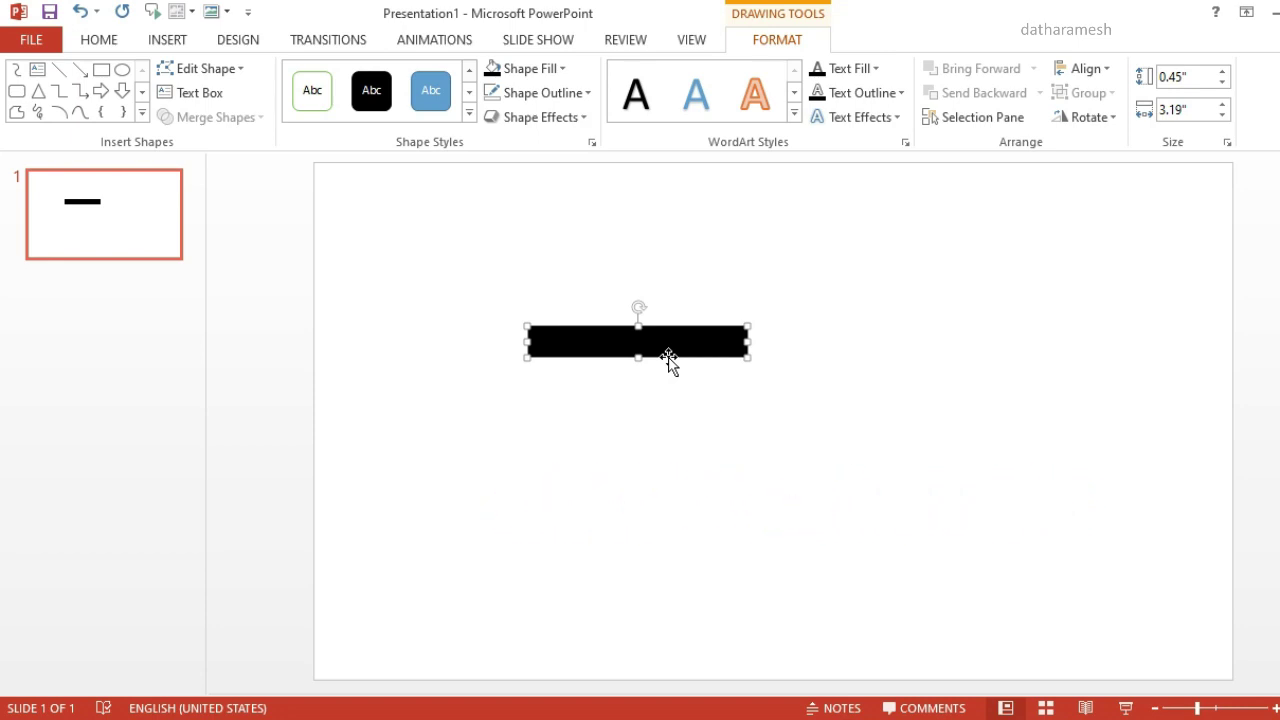
Step: Duplicate the bar into two 0.2"-wide pieces placed in a row right of the long bar
key(ctrl+d)
mouse_move(691, 366)
mouse_down()
mouse_move(913, 344)
mouse_move(768, 346)
mouse_up()
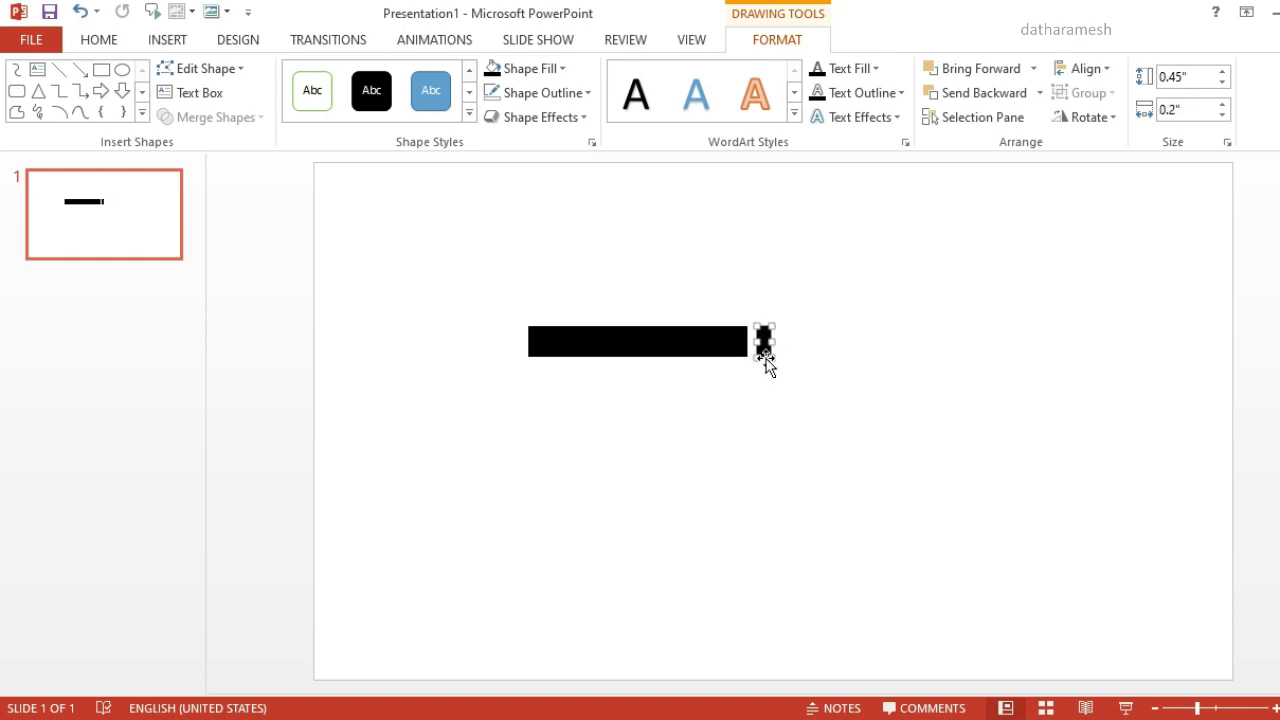
key(ctrl+d)
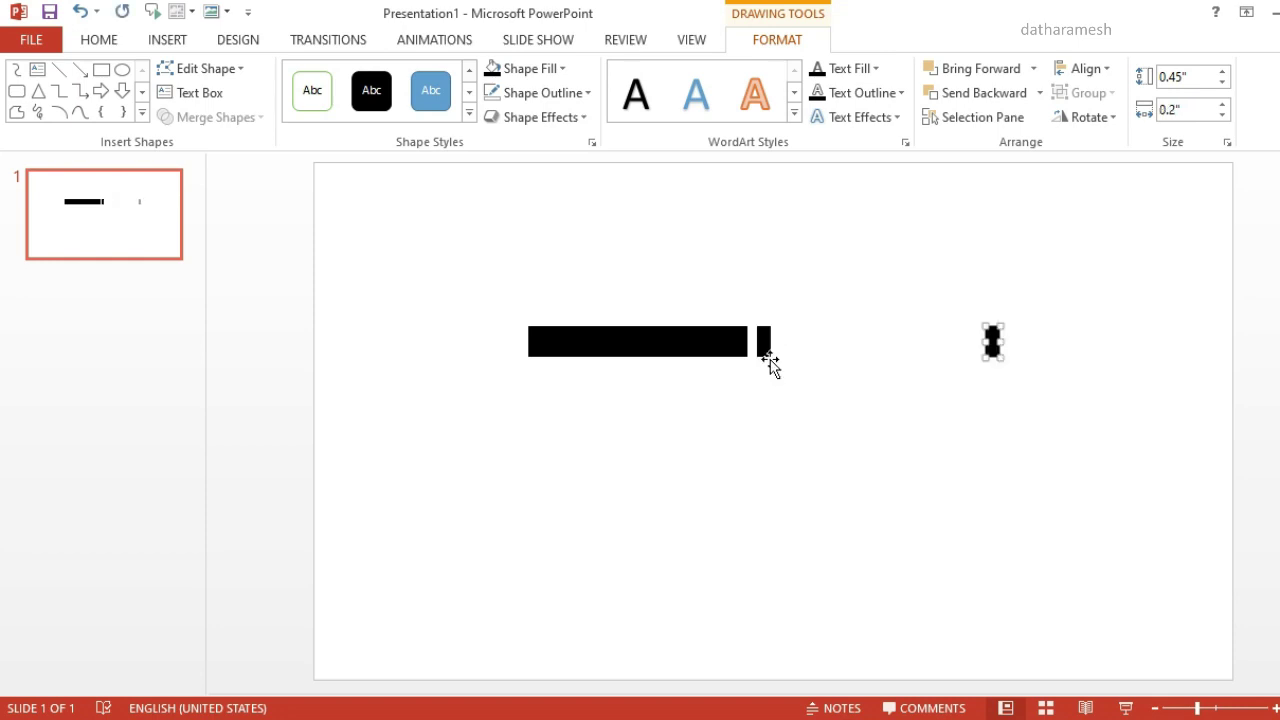
drag(997, 350, 802, 358)
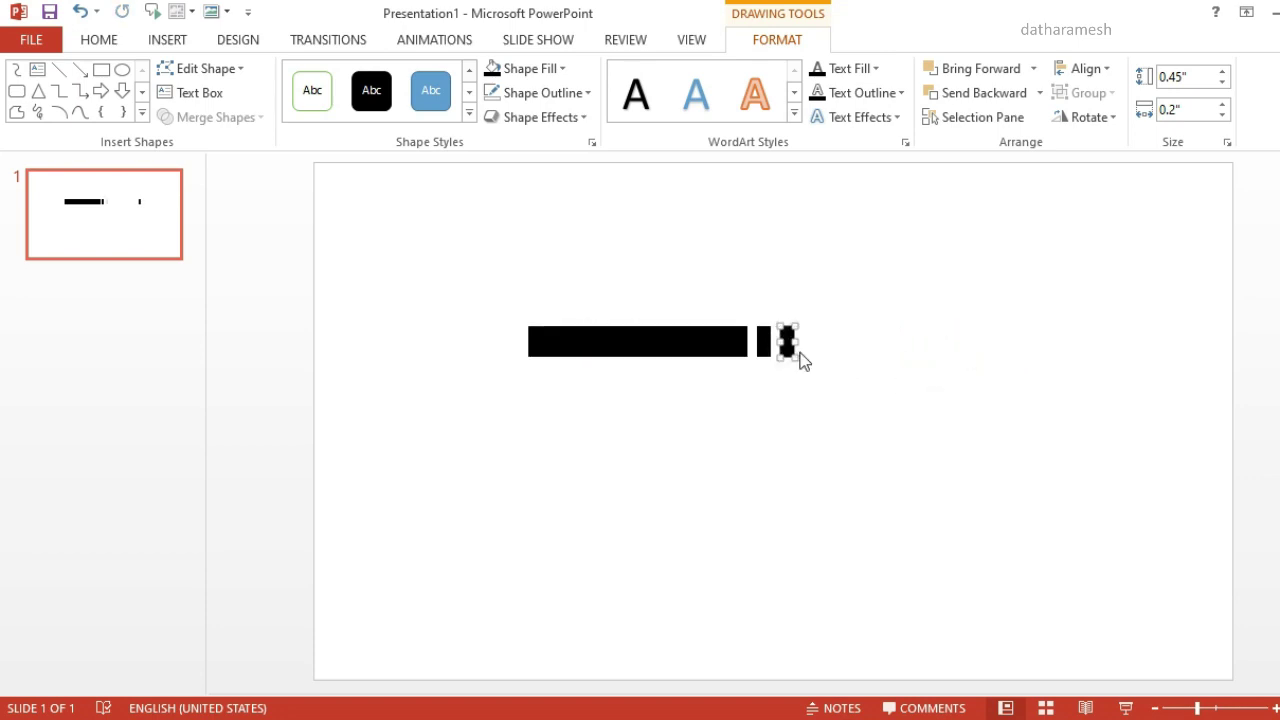
click(816, 451)
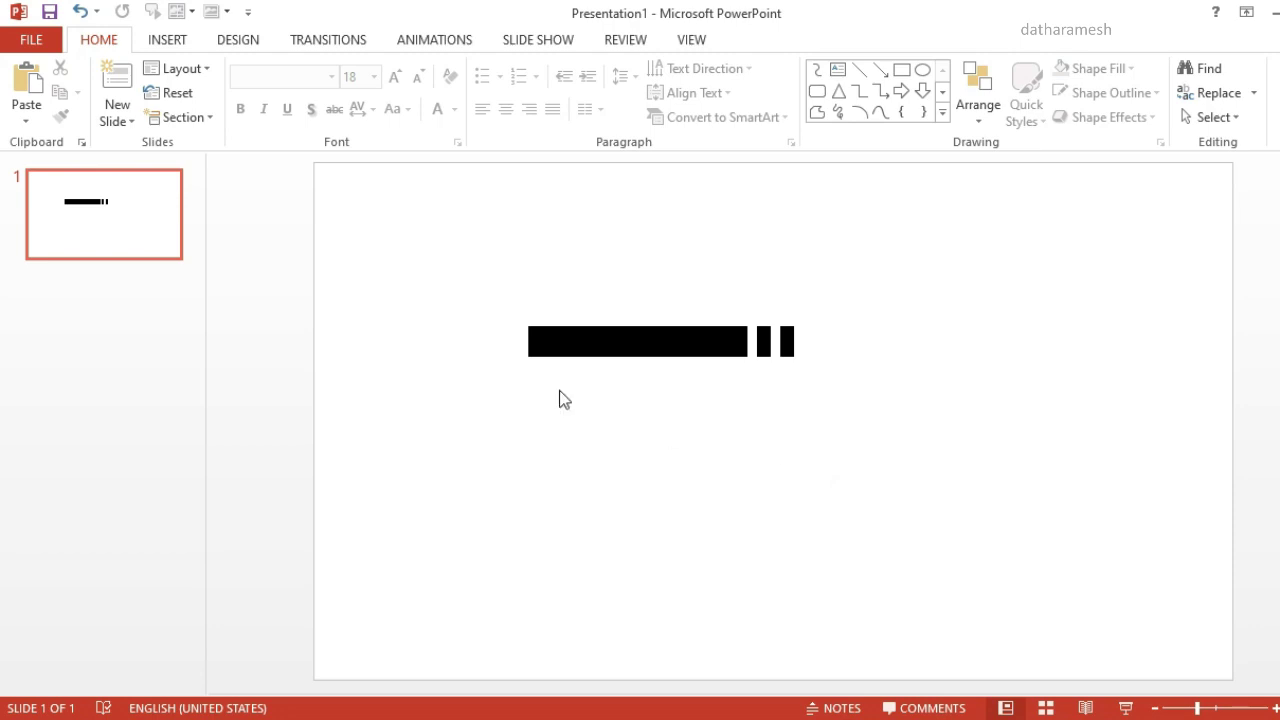
Step: Draw a curved line rising above the cigarette's end bars
click(174, 45)
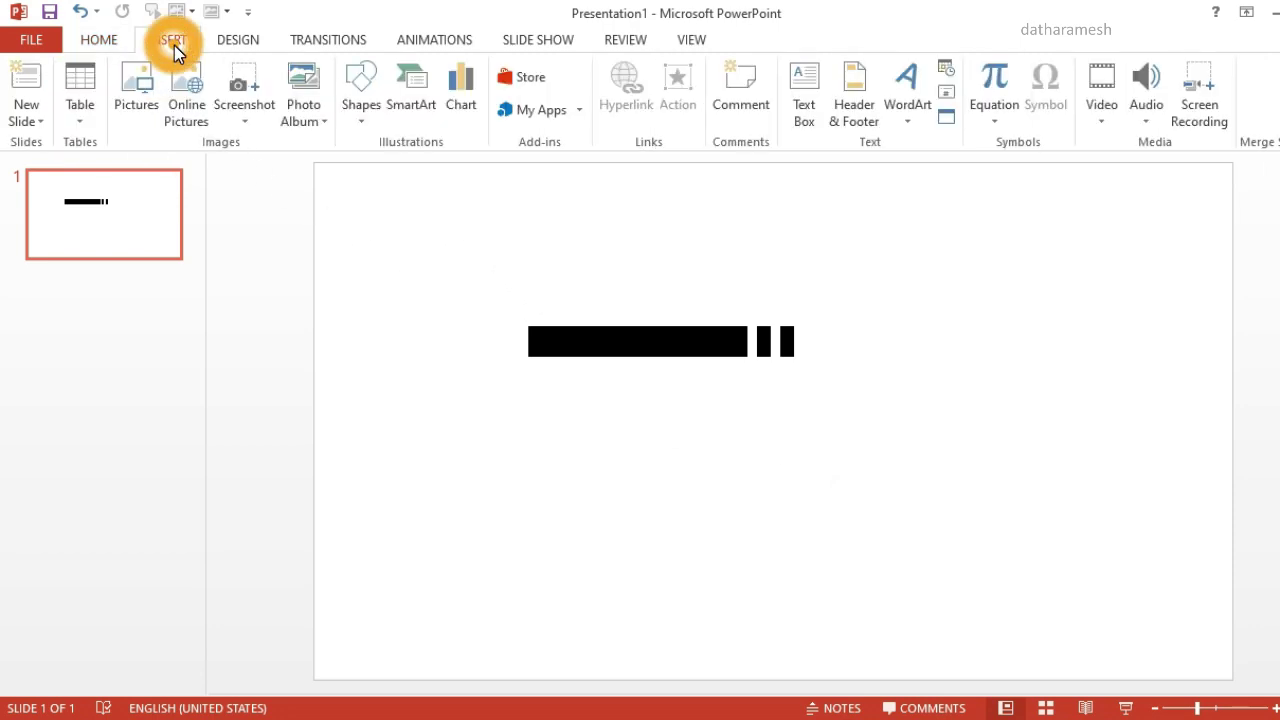
click(372, 122)
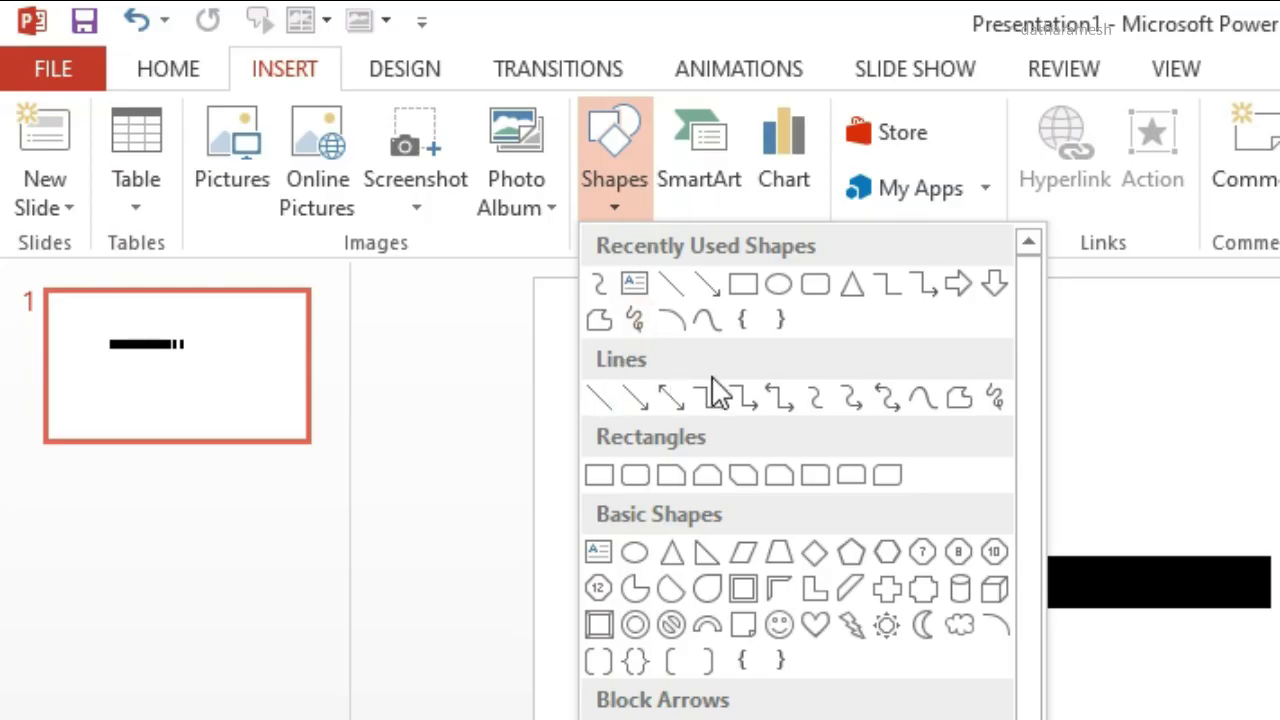
click(816, 394)
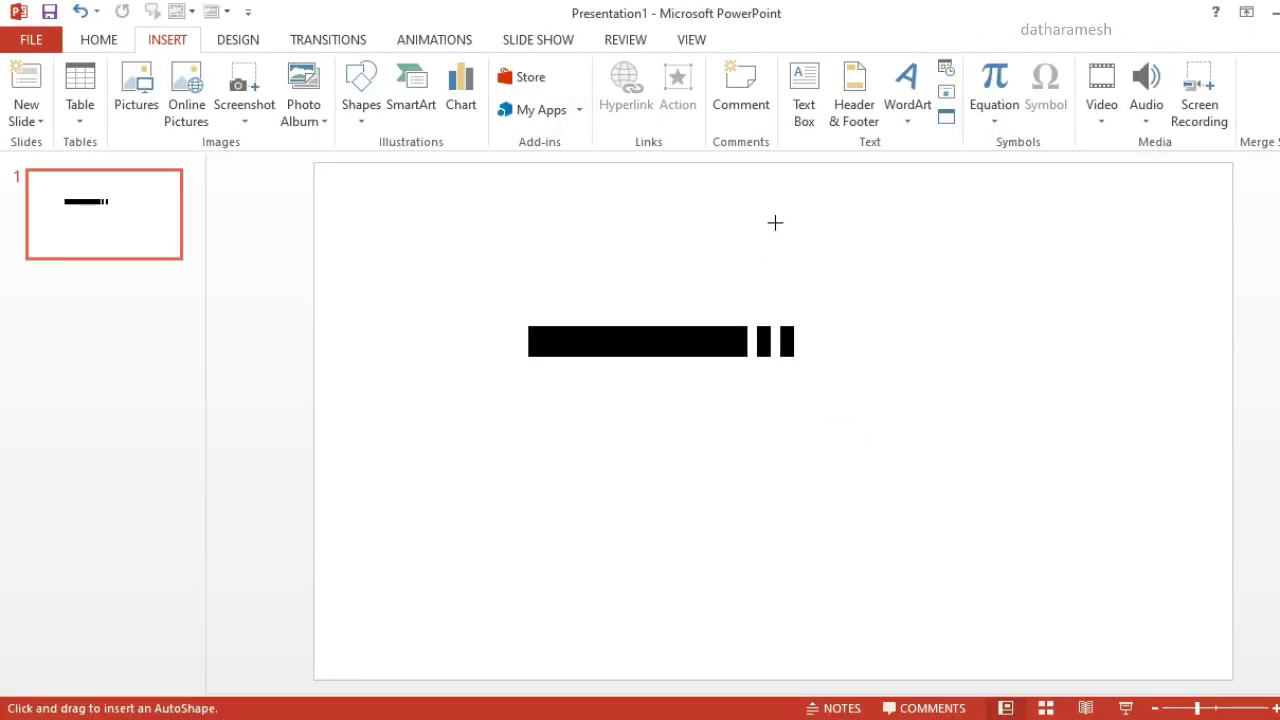
drag(768, 225, 789, 306)
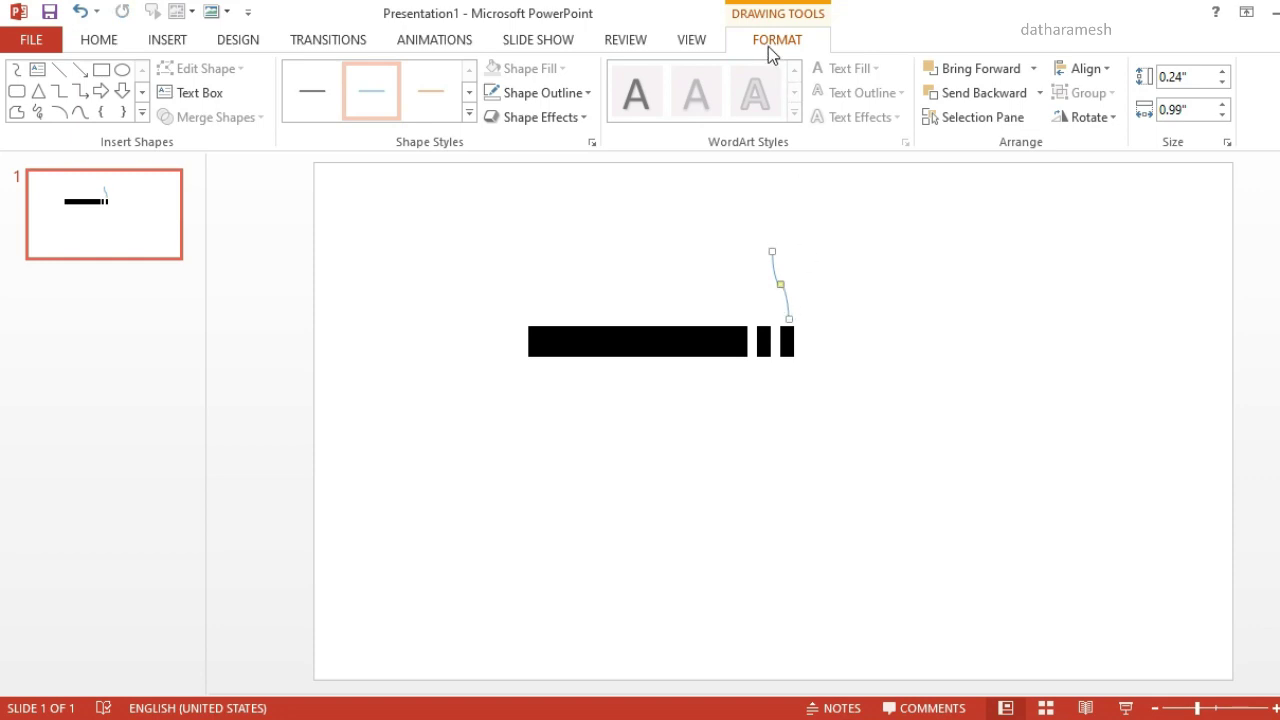
Step: Give the smoke curve a black outline with 6 pt weight
click(585, 93)
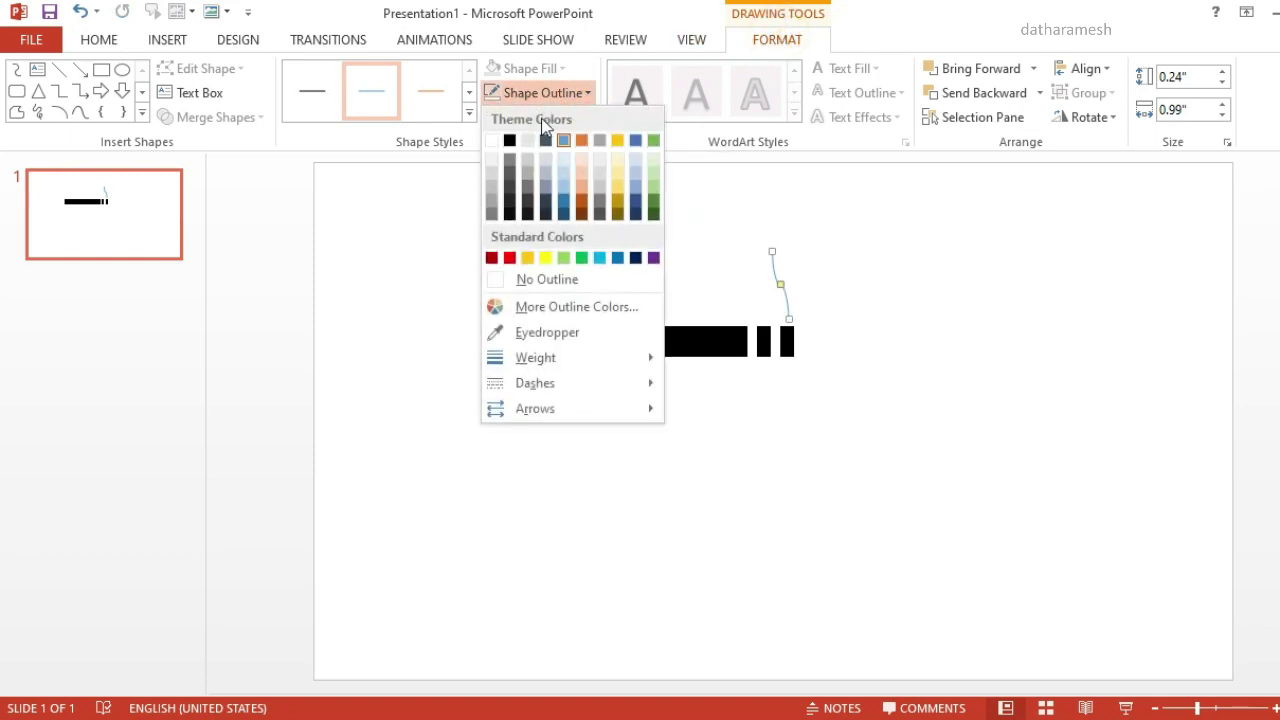
click(511, 142)
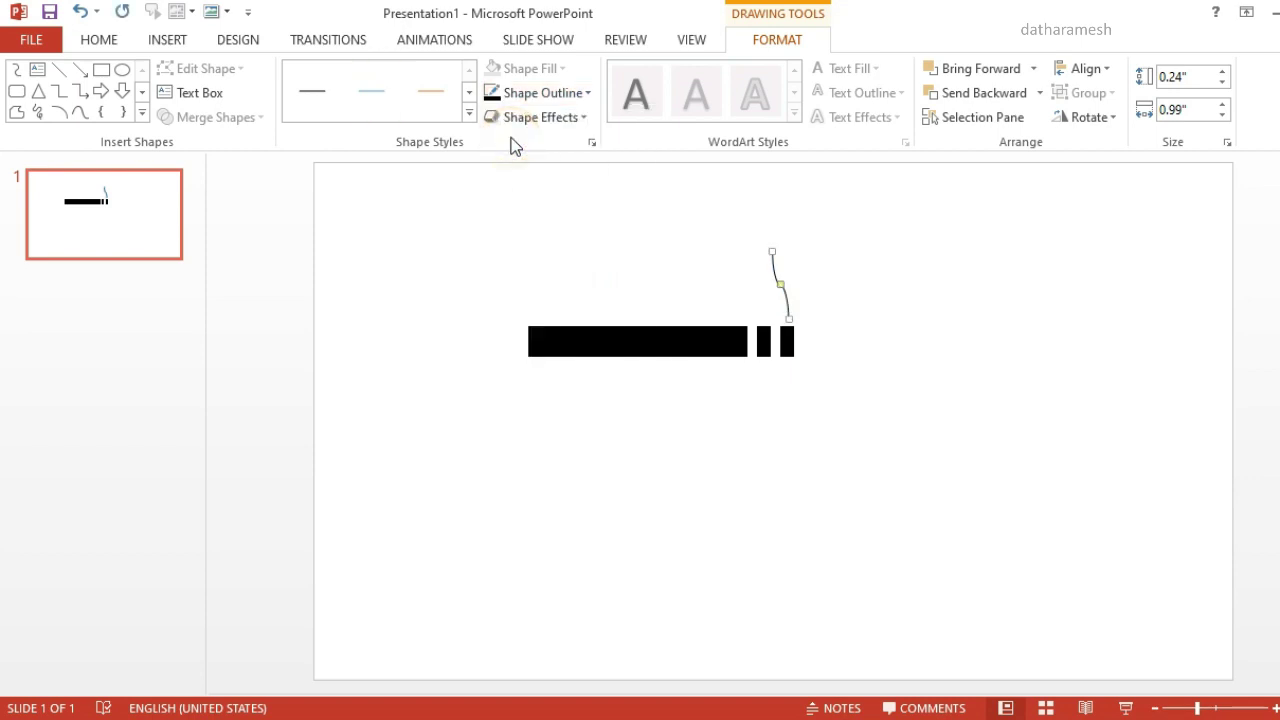
click(565, 100)
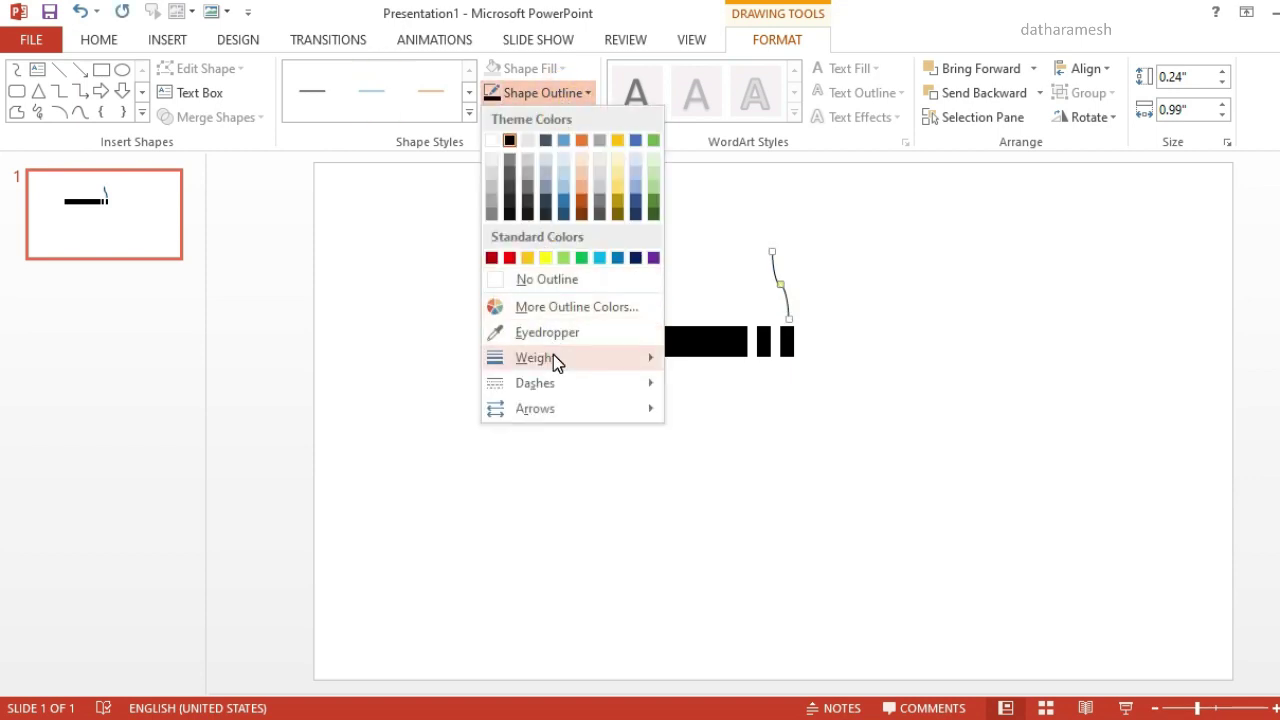
mouse_move(535, 357)
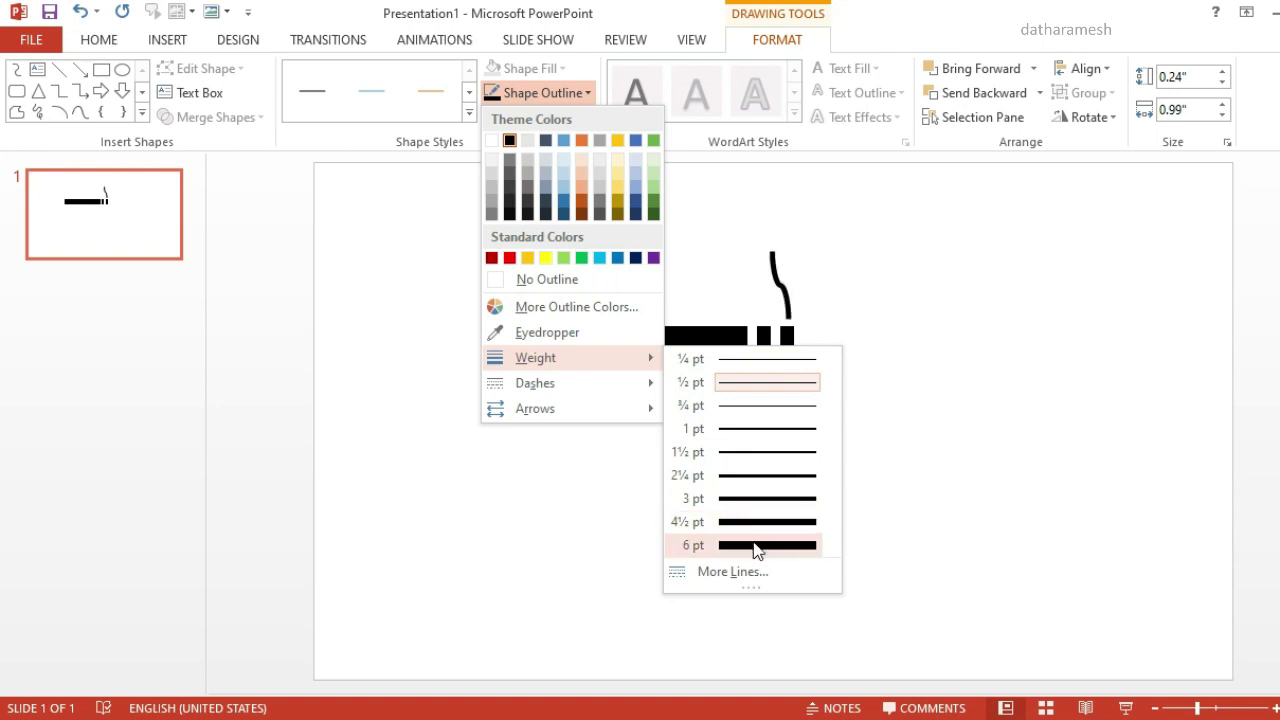
click(756, 546)
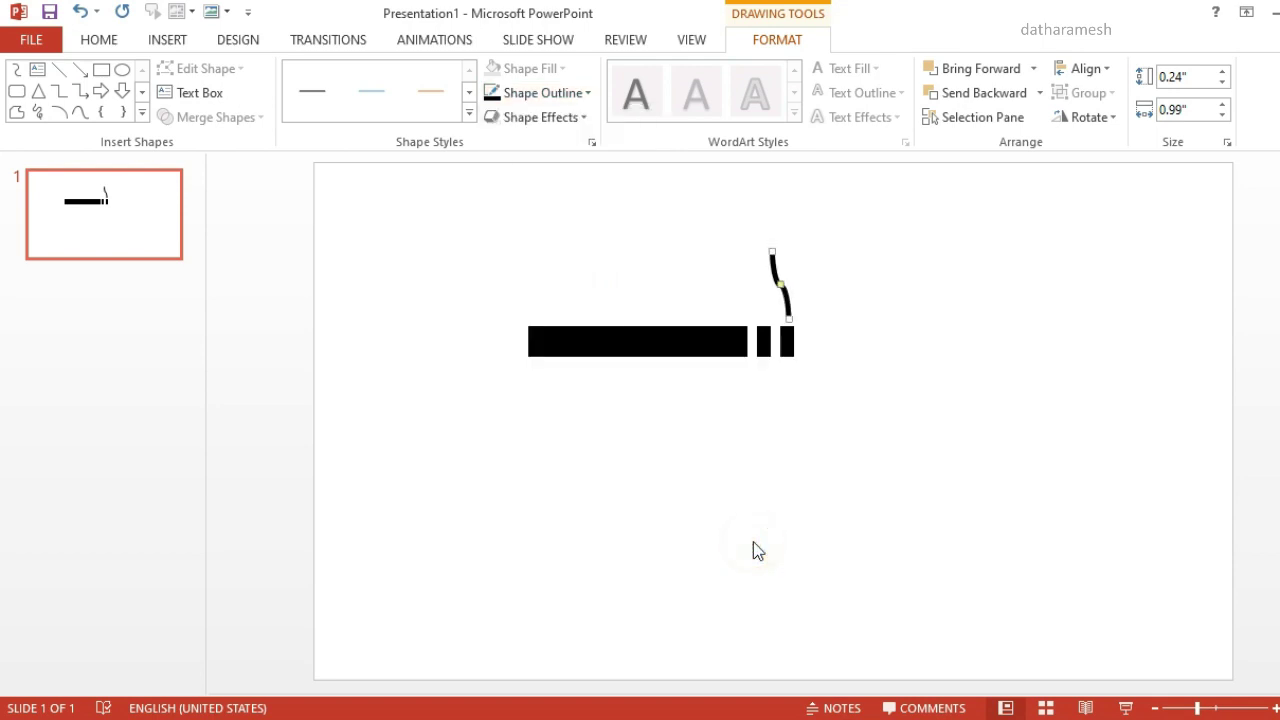
click(787, 300)
Step: Duplicate the smoke curve and set the copy beside the first one
key(ctrl+d)
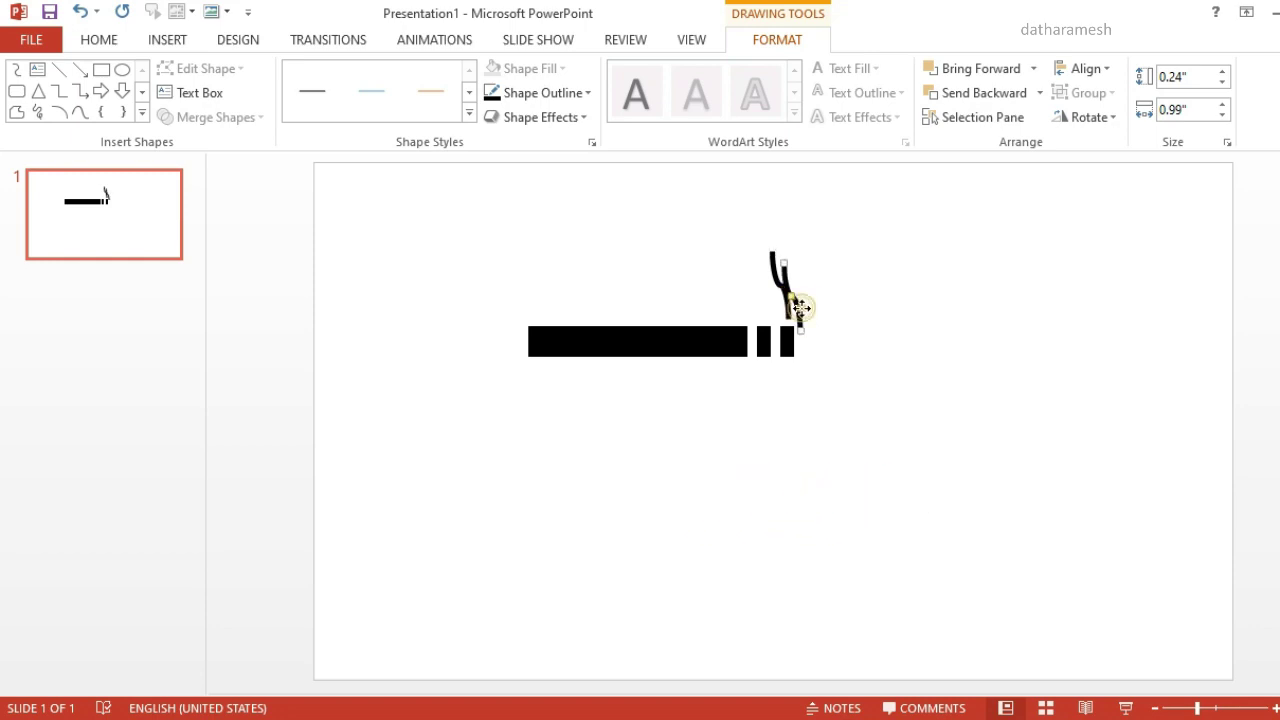
drag(794, 306, 765, 295)
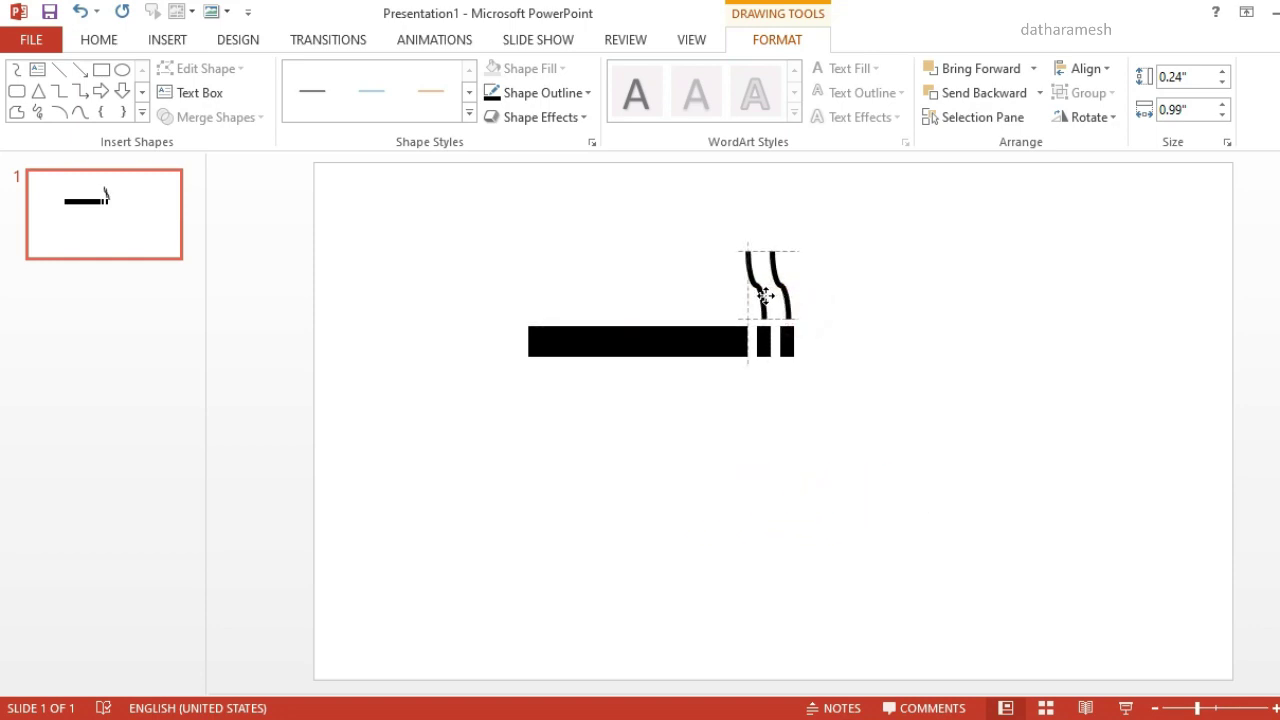
click(937, 443)
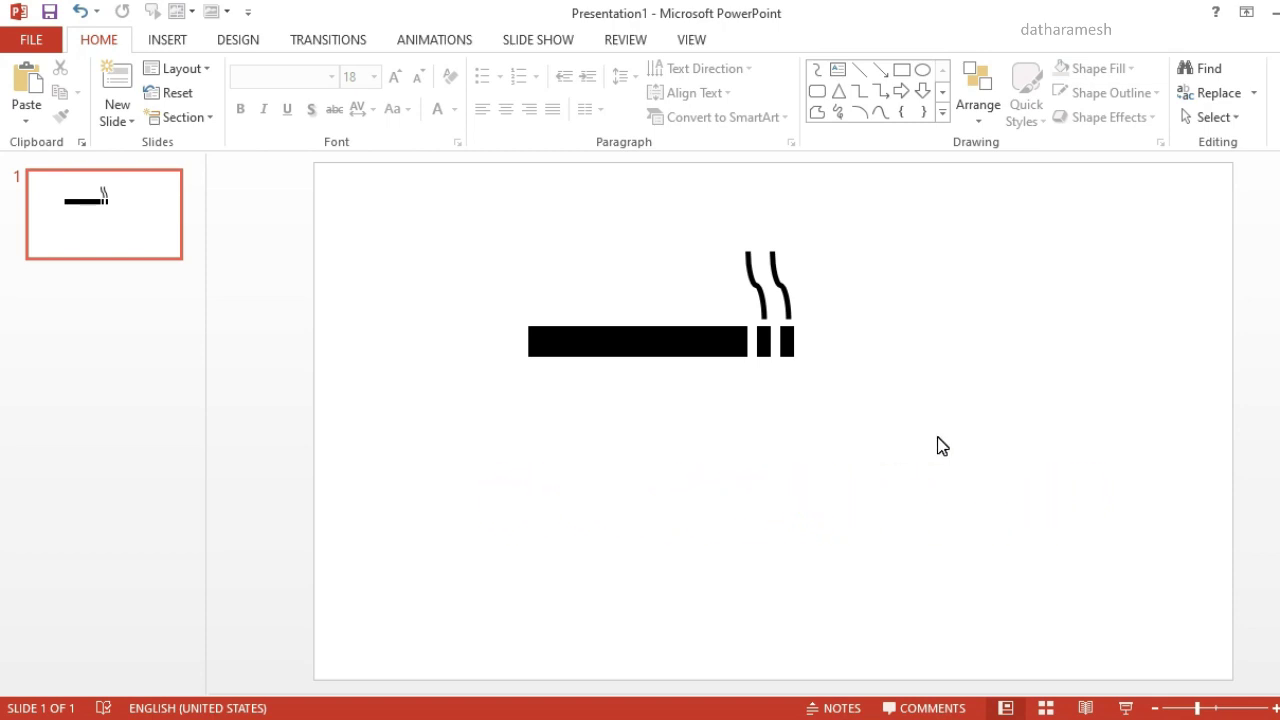
Step: Group all cigarette pieces and move the group down and right toward the slide centre
key(ctrl+a)
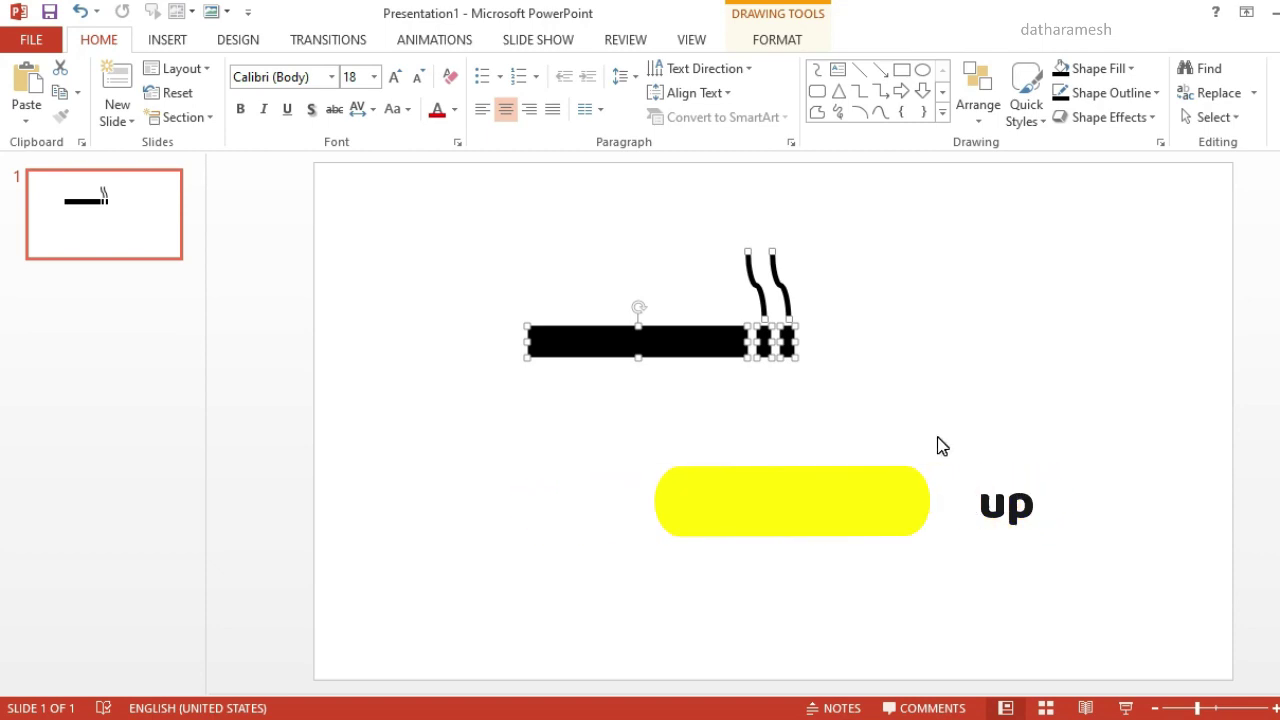
key(ctrl+g)
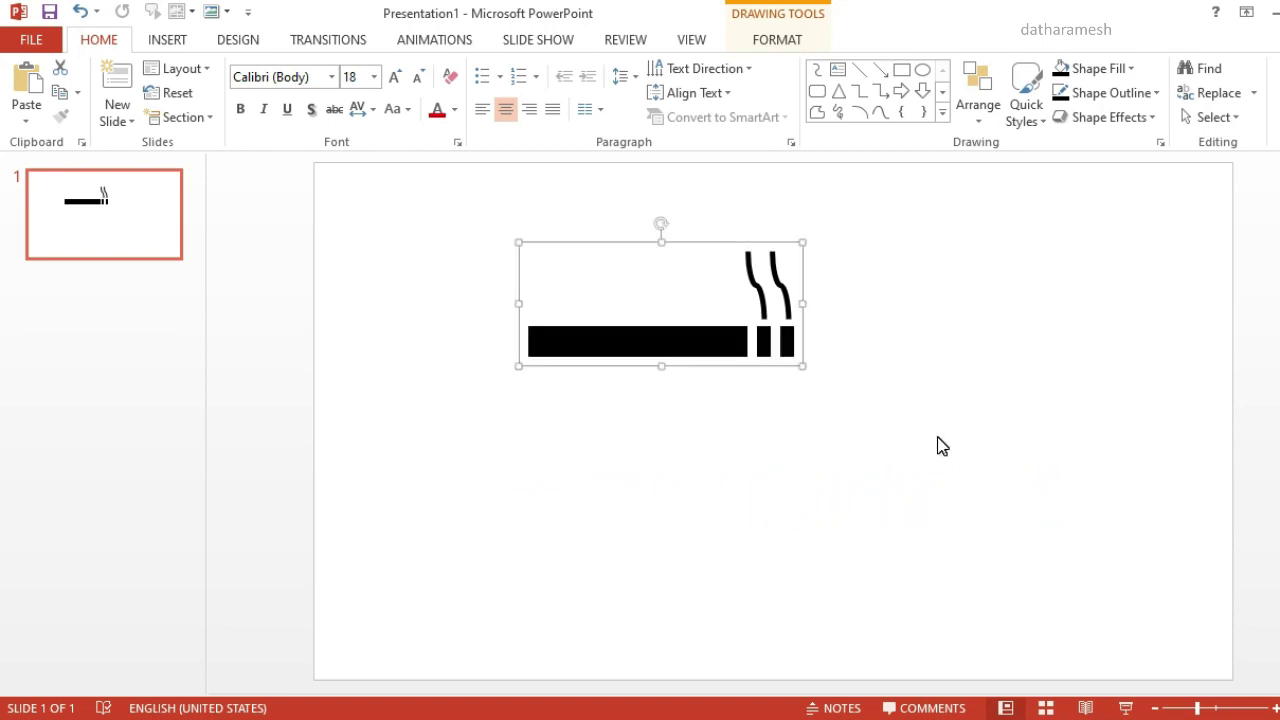
drag(756, 368, 817, 441)
click(957, 466)
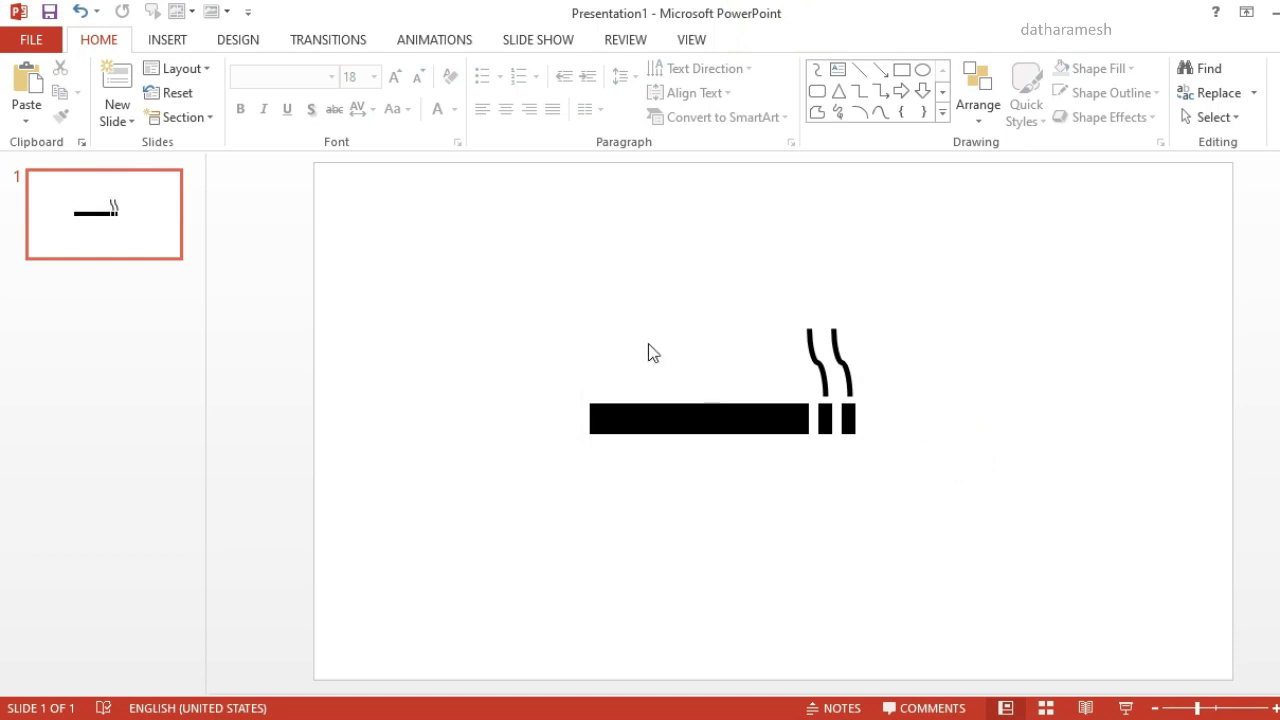
click(165, 40)
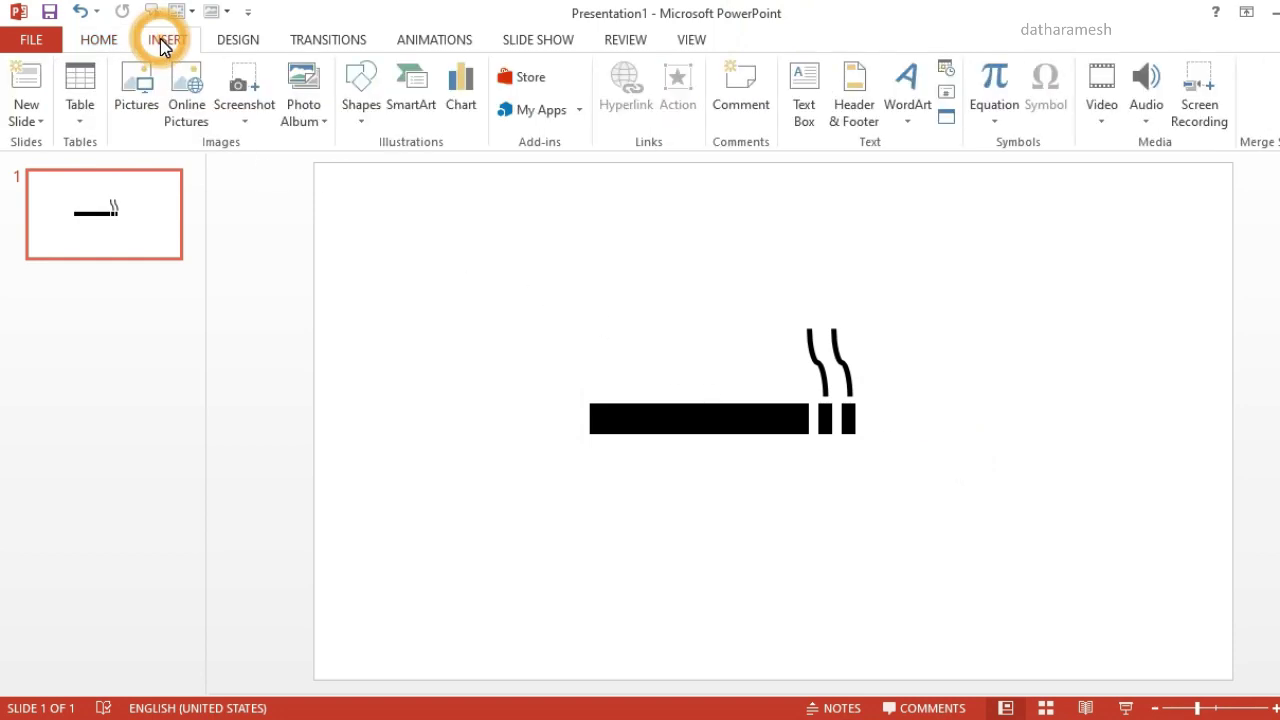
Step: Draw a 5.2" No Symbol over the cigarette, thin its ring, and centre it around the cigarette
click(355, 120)
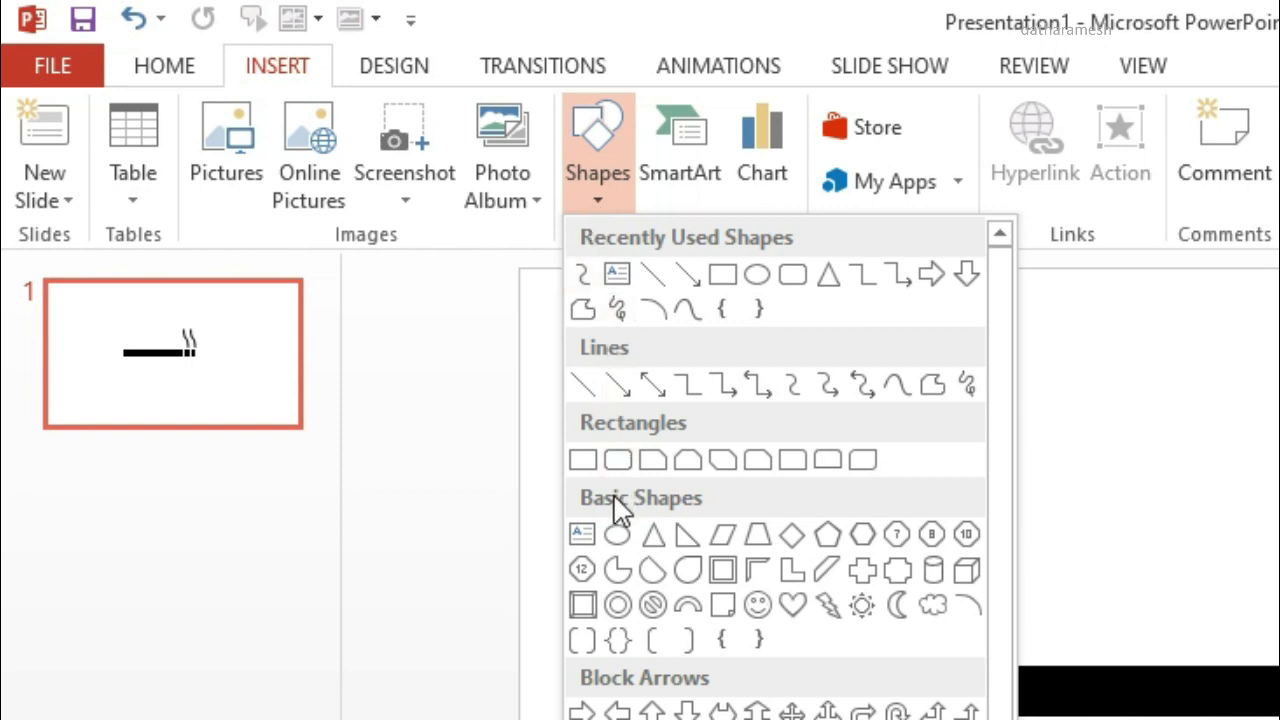
click(653, 605)
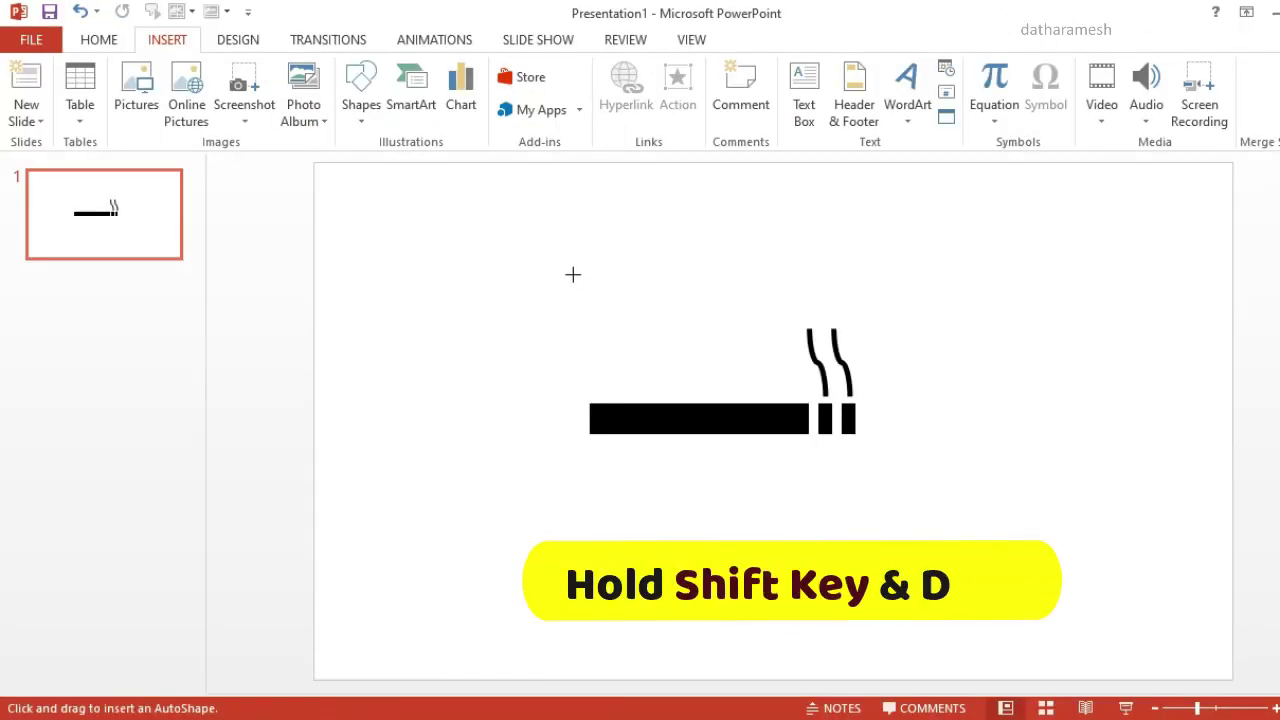
drag(573, 274, 905, 521)
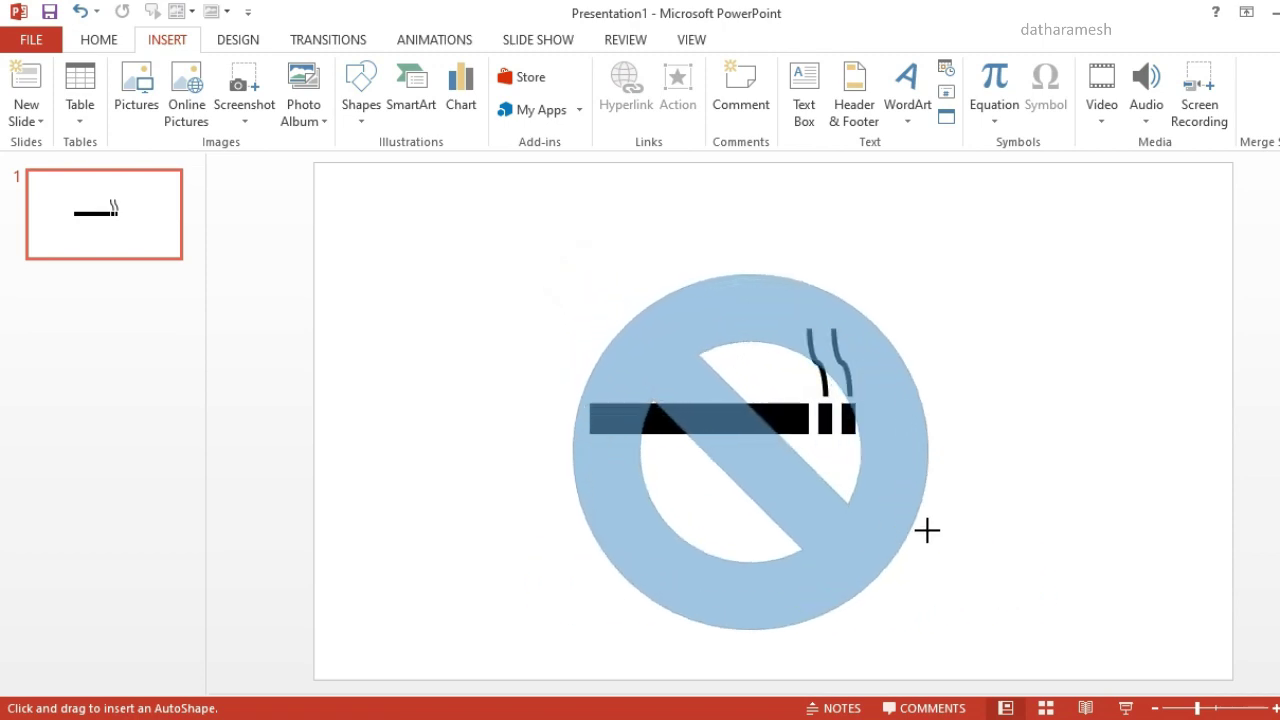
drag(905, 521, 932, 532)
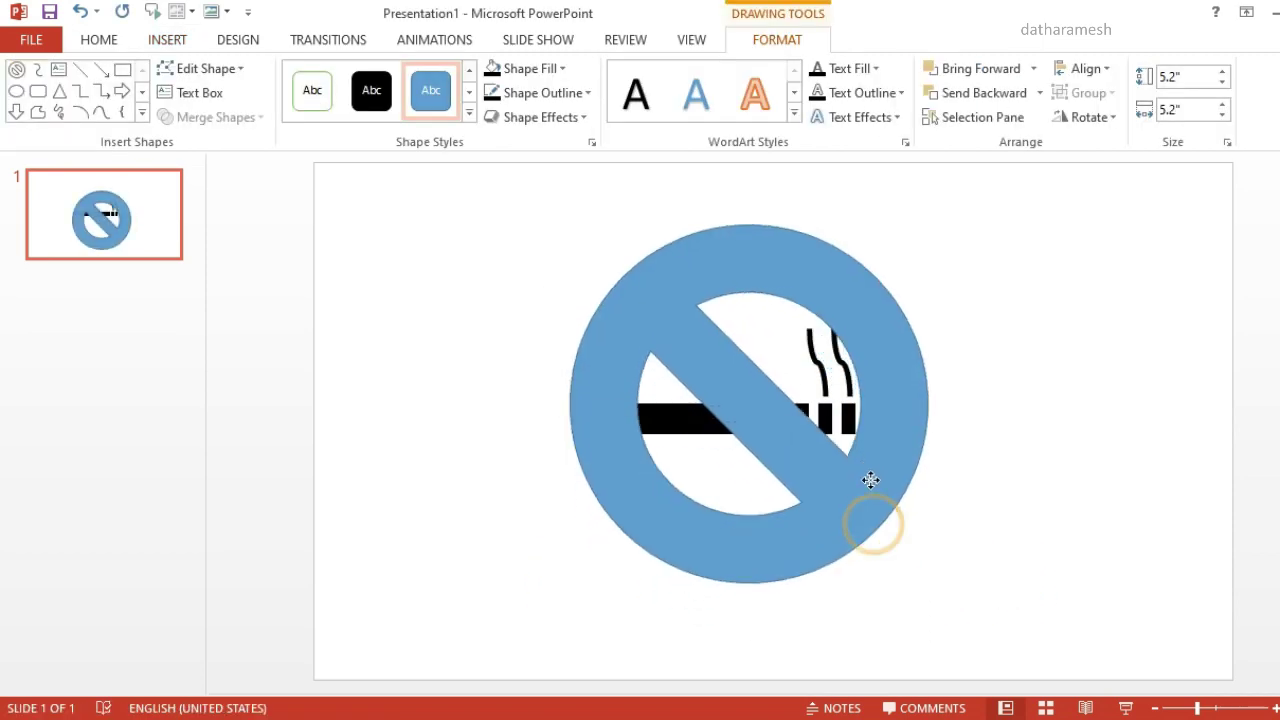
drag(871, 490, 862, 480)
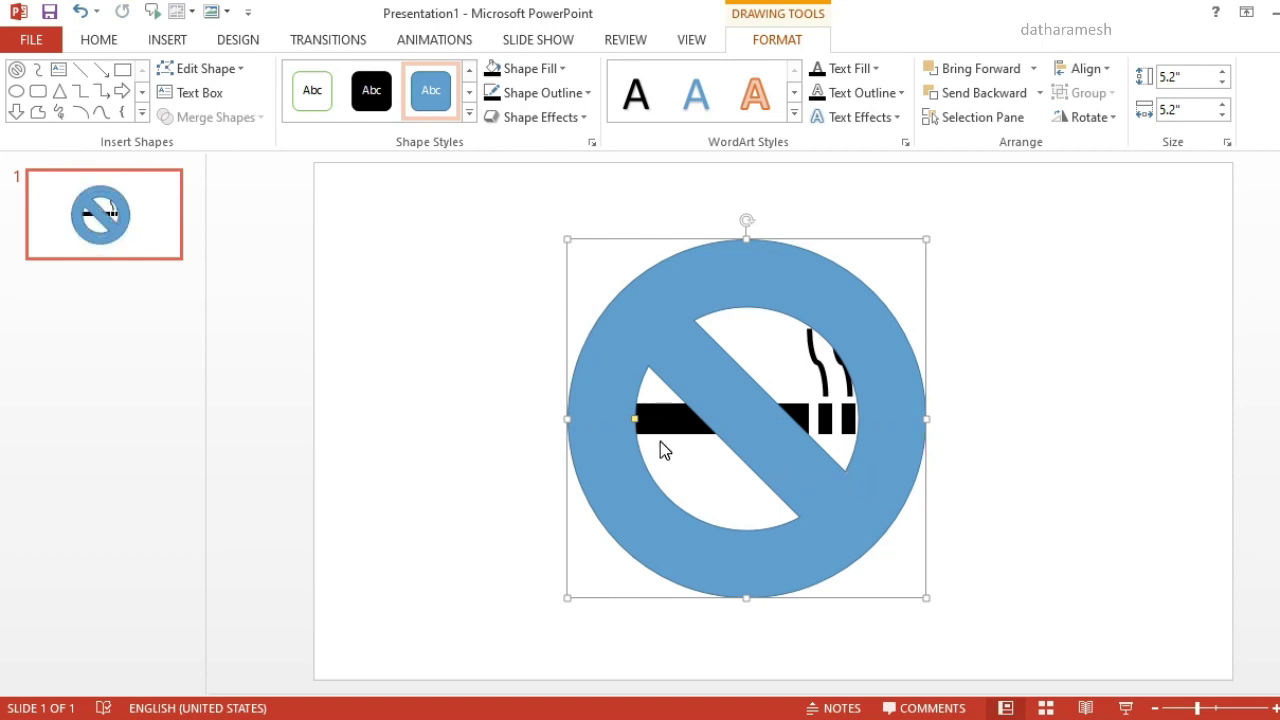
drag(635, 420, 594, 421)
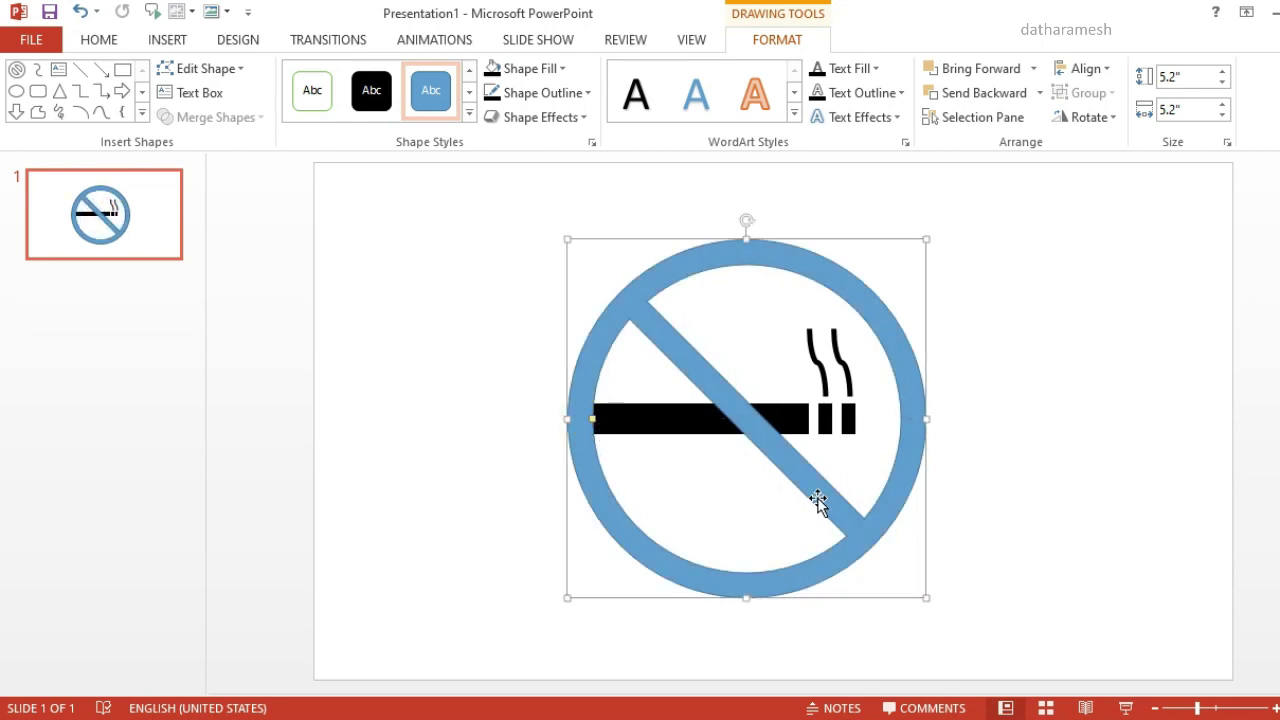
drag(820, 503, 797, 481)
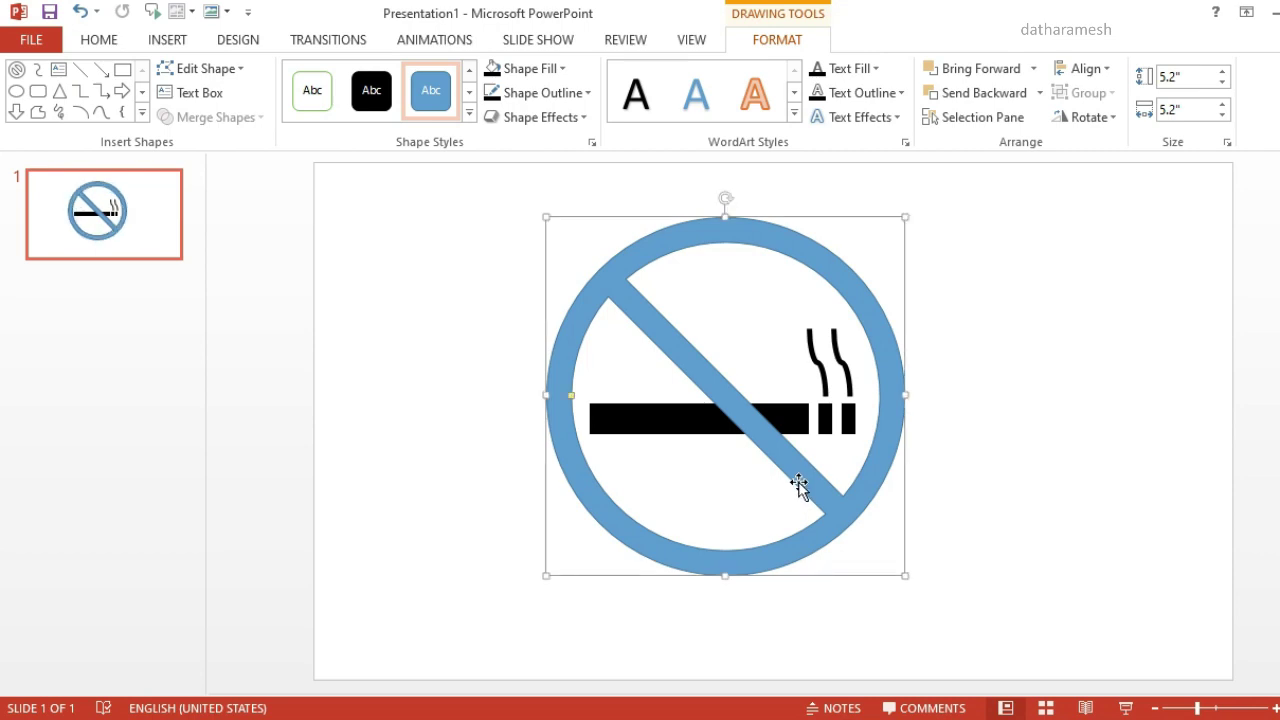
Step: Fill the prohibition symbol solid red and remove its outline
click(778, 36)
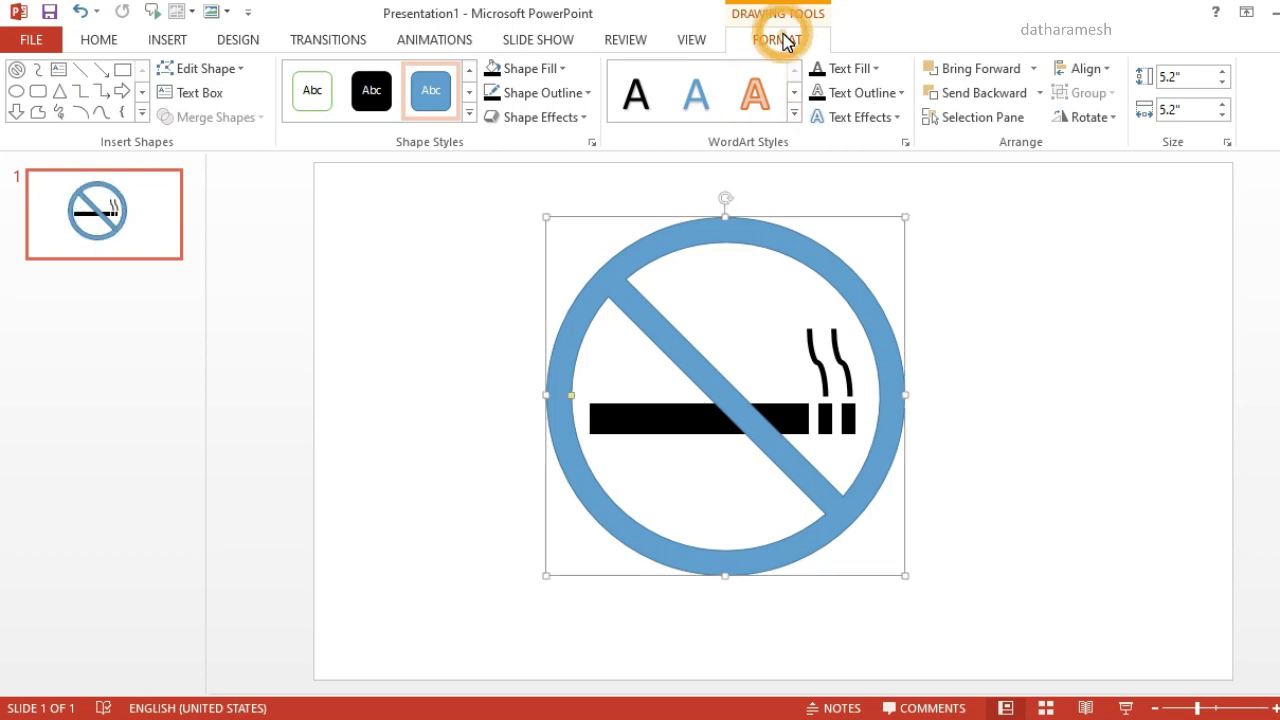
click(561, 70)
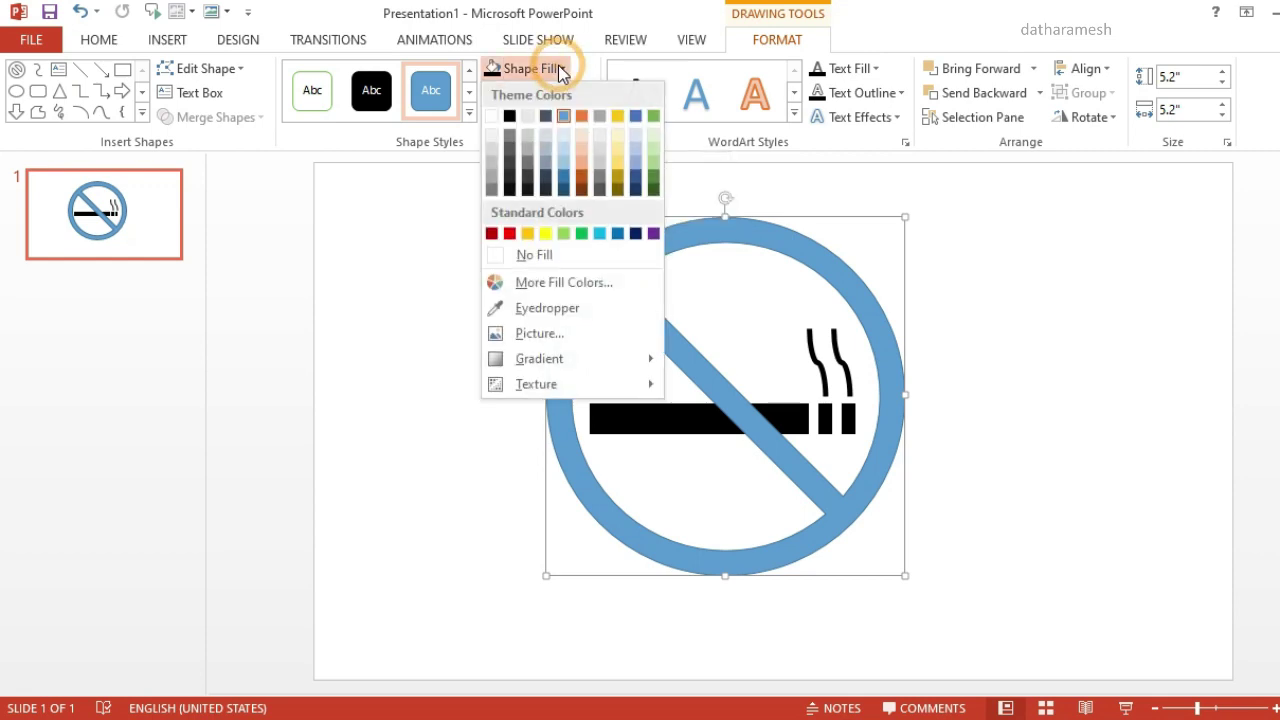
click(510, 234)
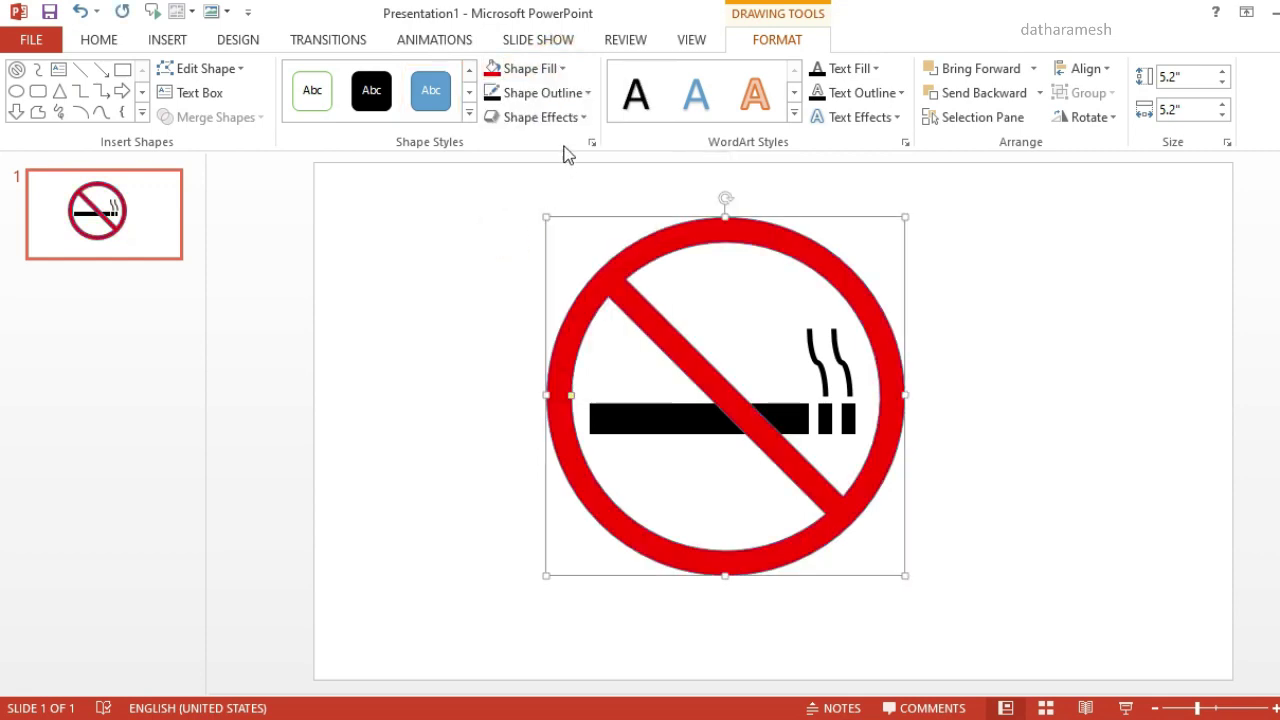
click(588, 93)
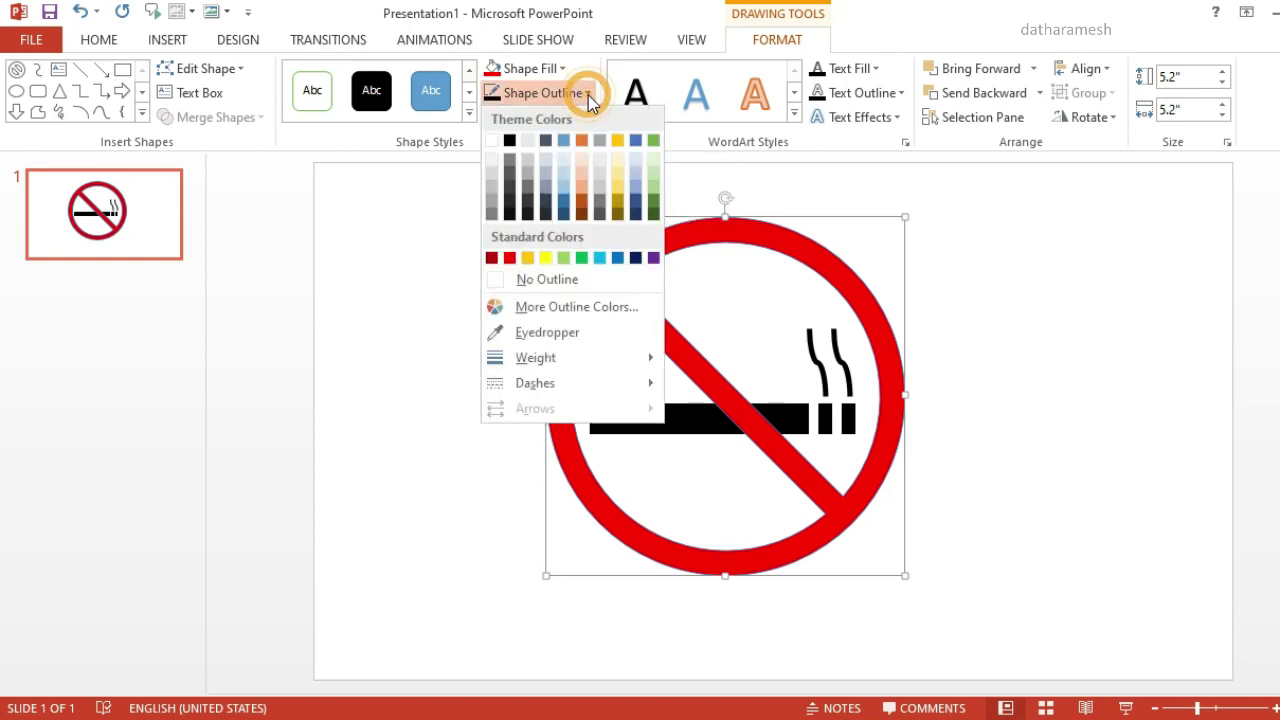
click(557, 283)
click(1006, 418)
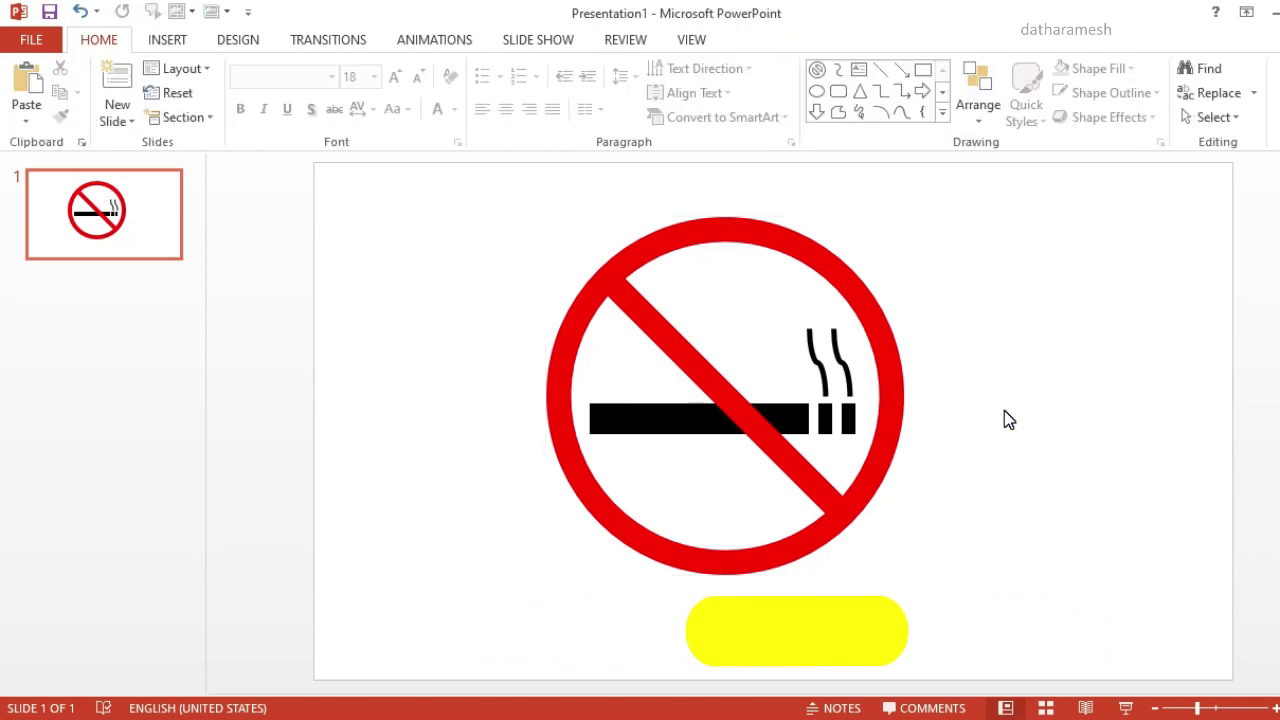
Step: Group the red sign with the cigarette and nudge the group slightly right and down
key(ctrl+a)
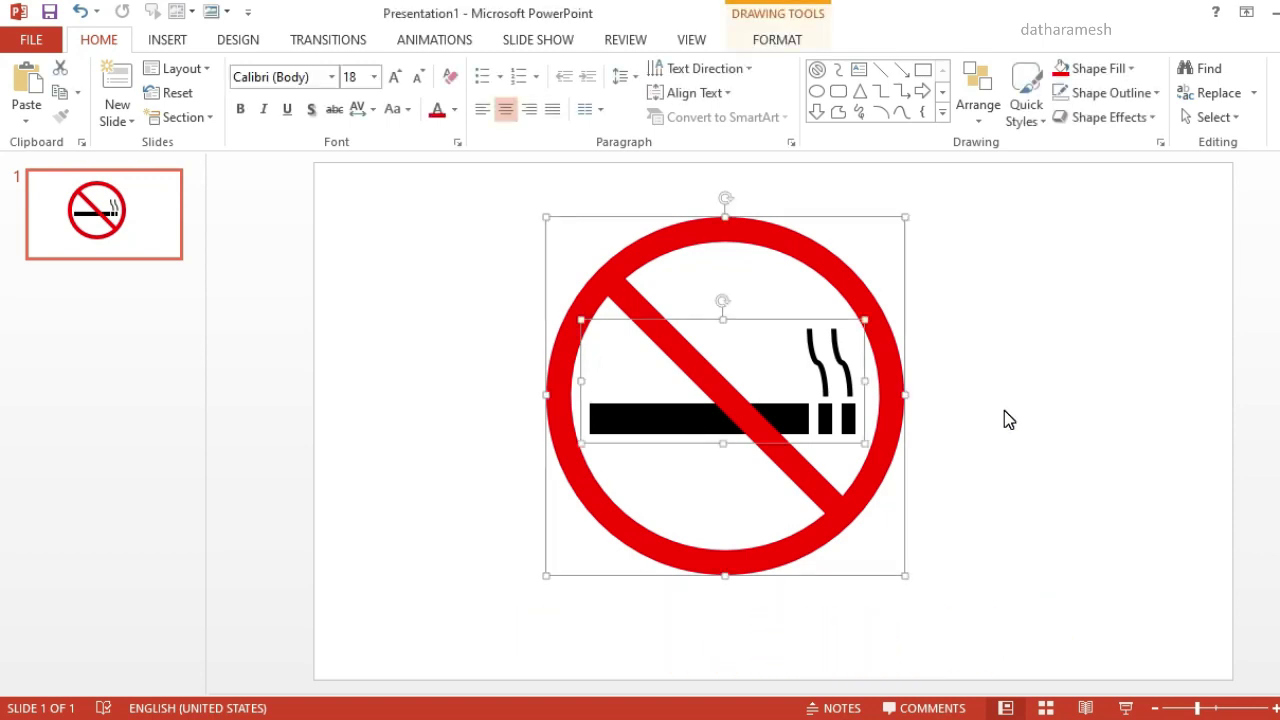
key(ctrl+g)
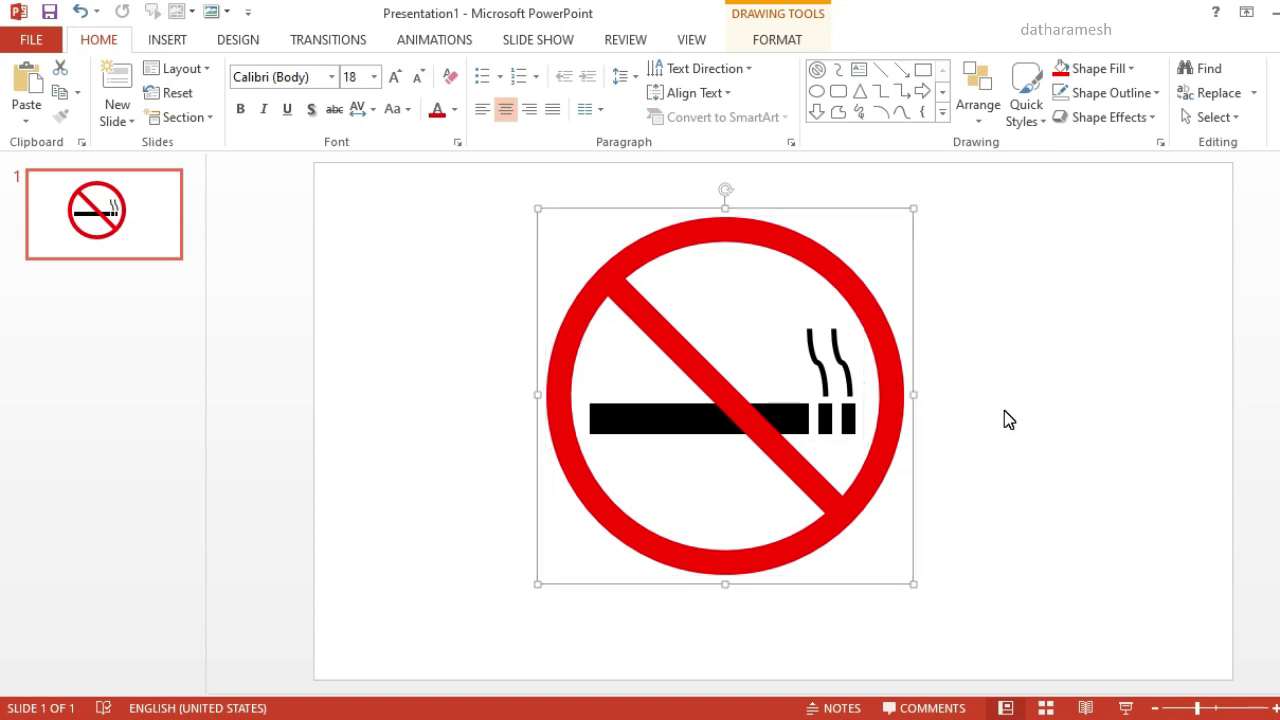
drag(918, 425, 947, 445)
click(1002, 455)
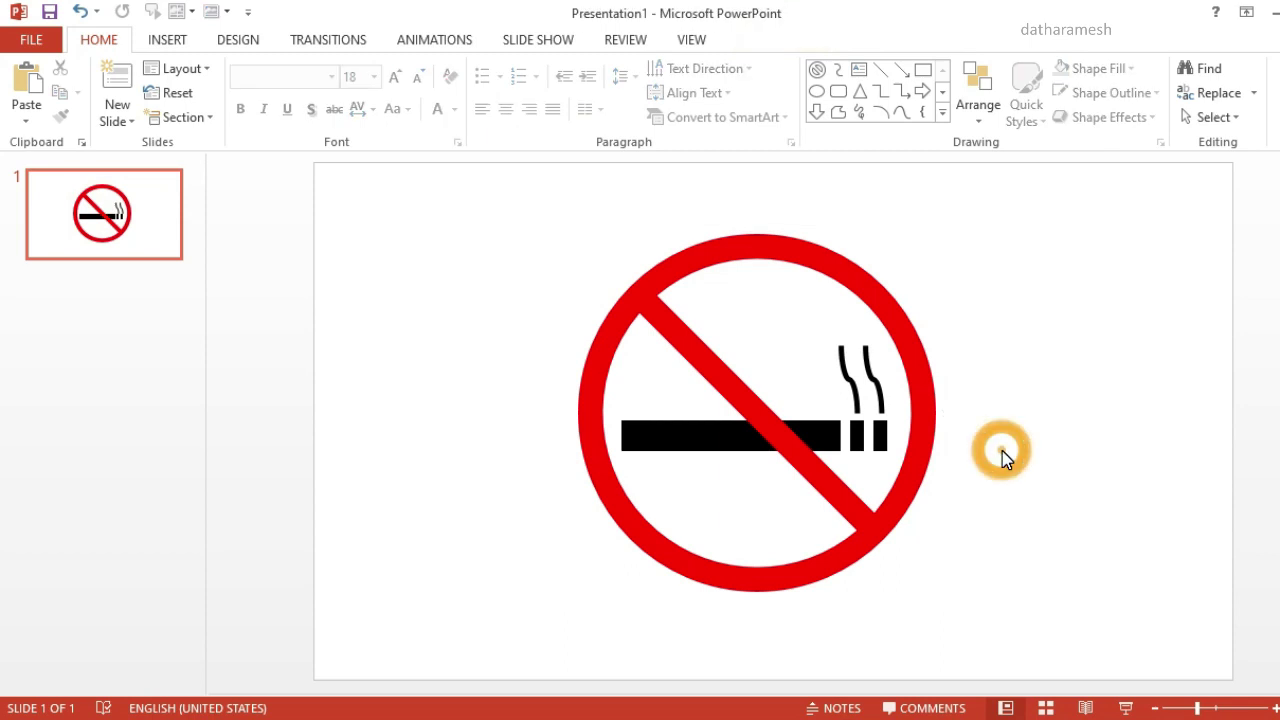